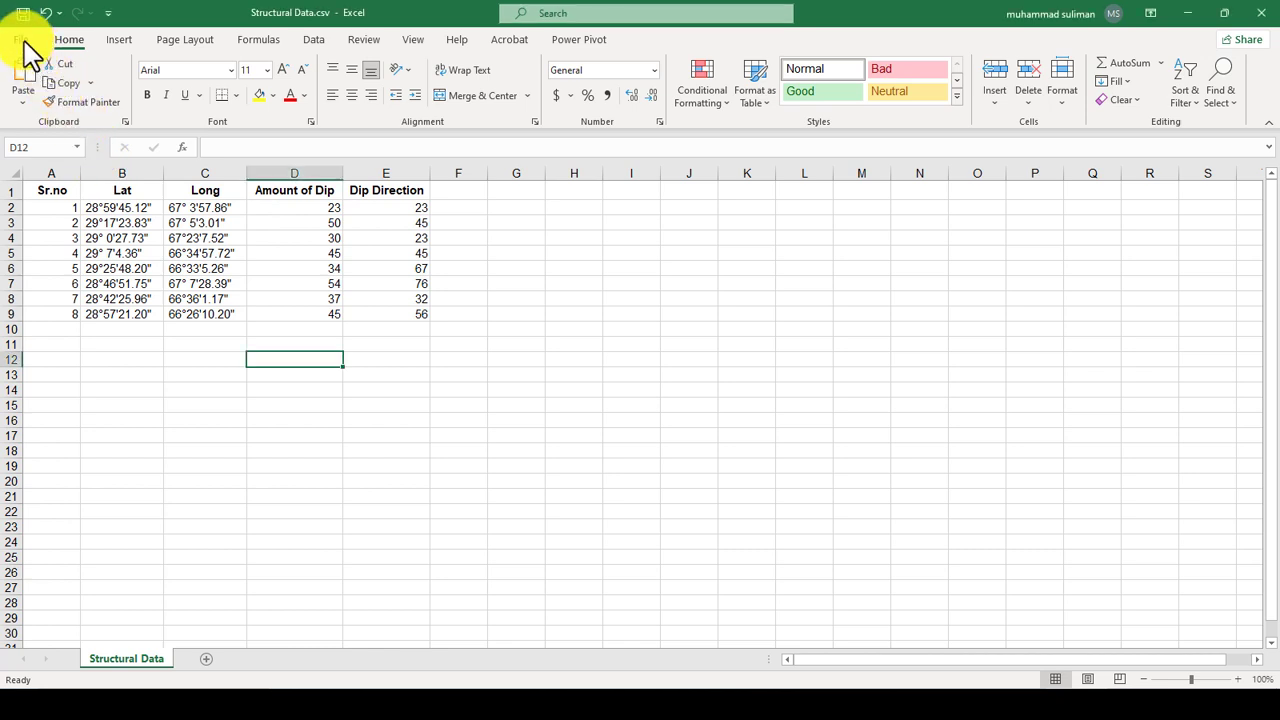
# Save the sheet as CSV (Comma delimited) 'Structural Data.csv' in Desktop's Structural Data folder
pyautogui.click(21, 42)
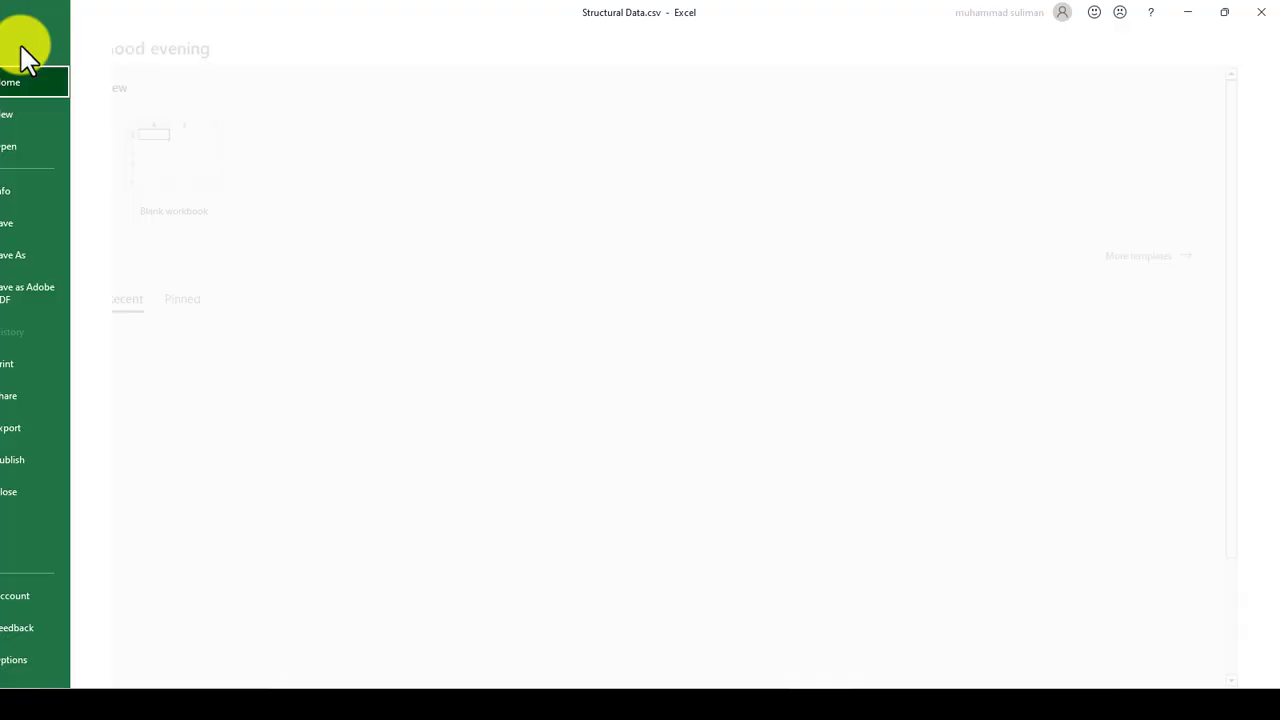
pyautogui.click(68, 258)
pyautogui.click(208, 297)
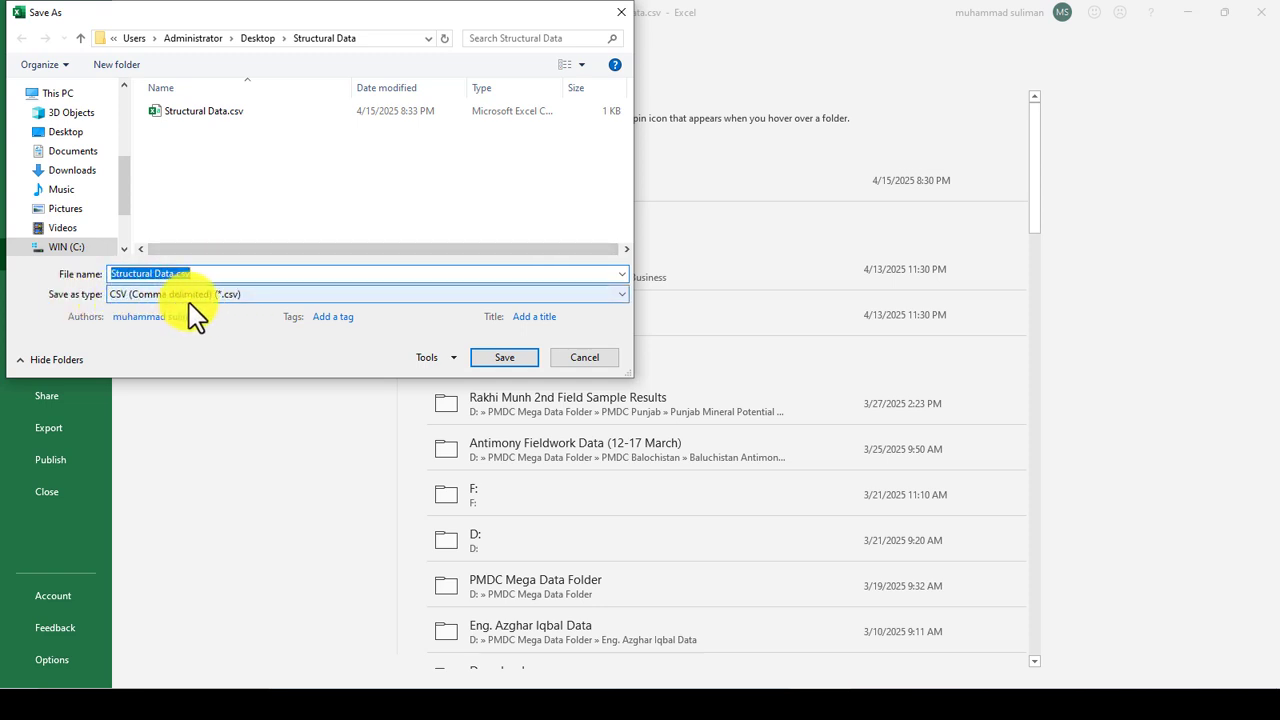
pyautogui.click(220, 297)
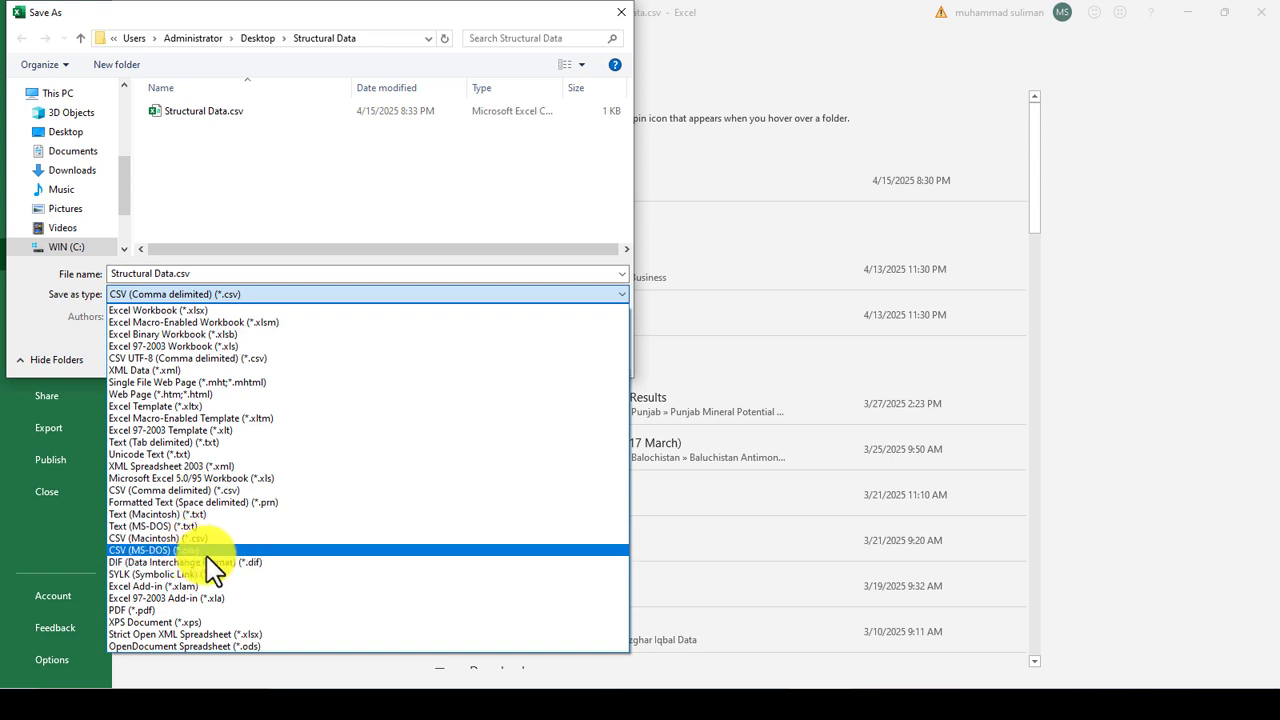
pyautogui.click(218, 490)
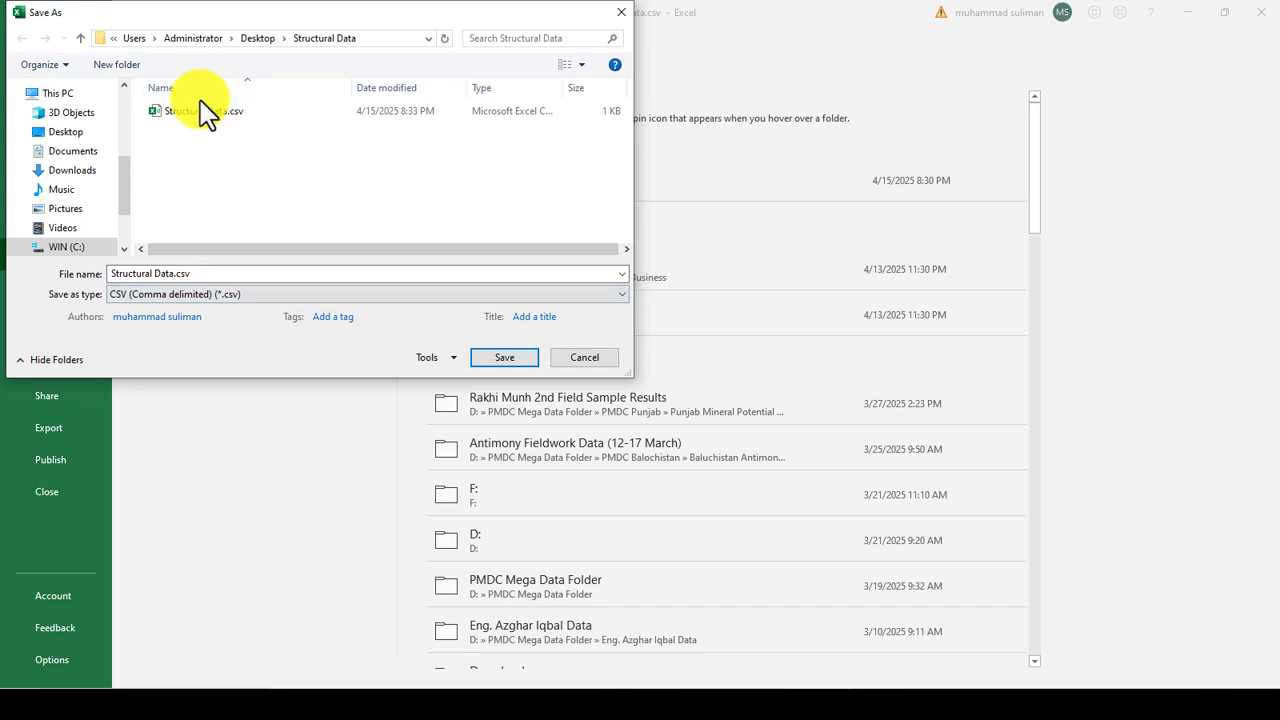
pyautogui.click(527, 362)
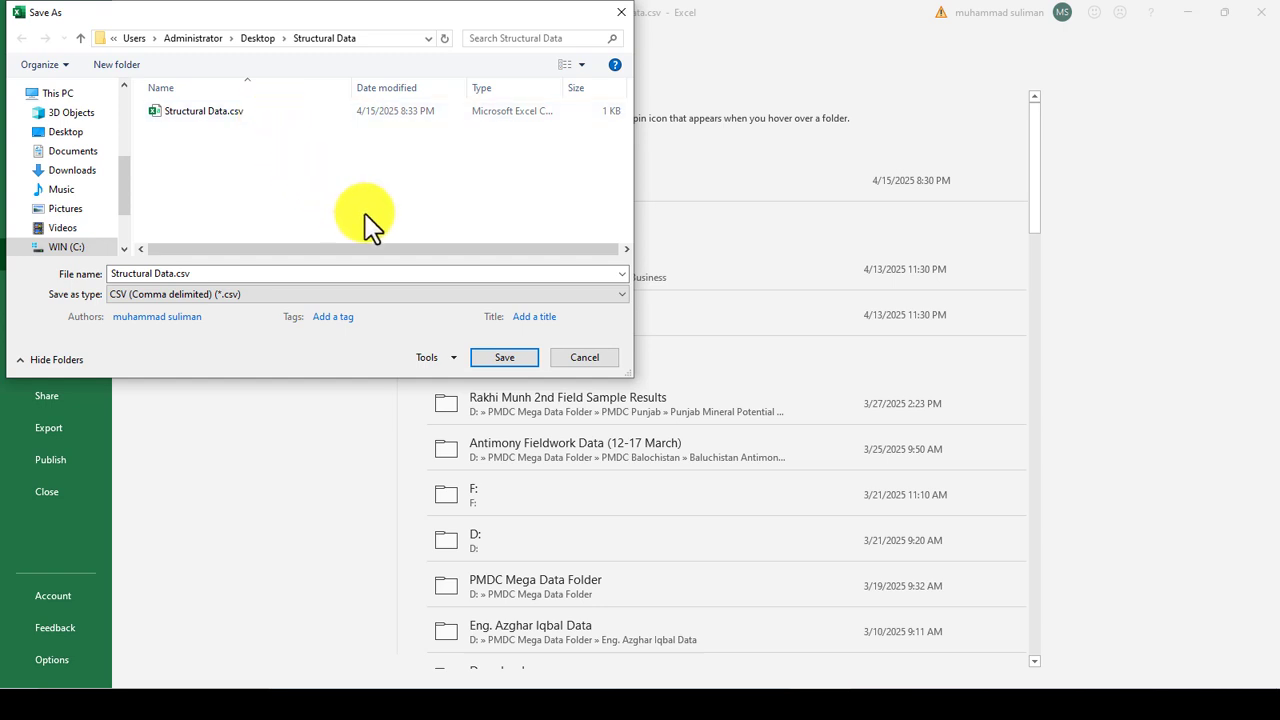
pyautogui.click(623, 13)
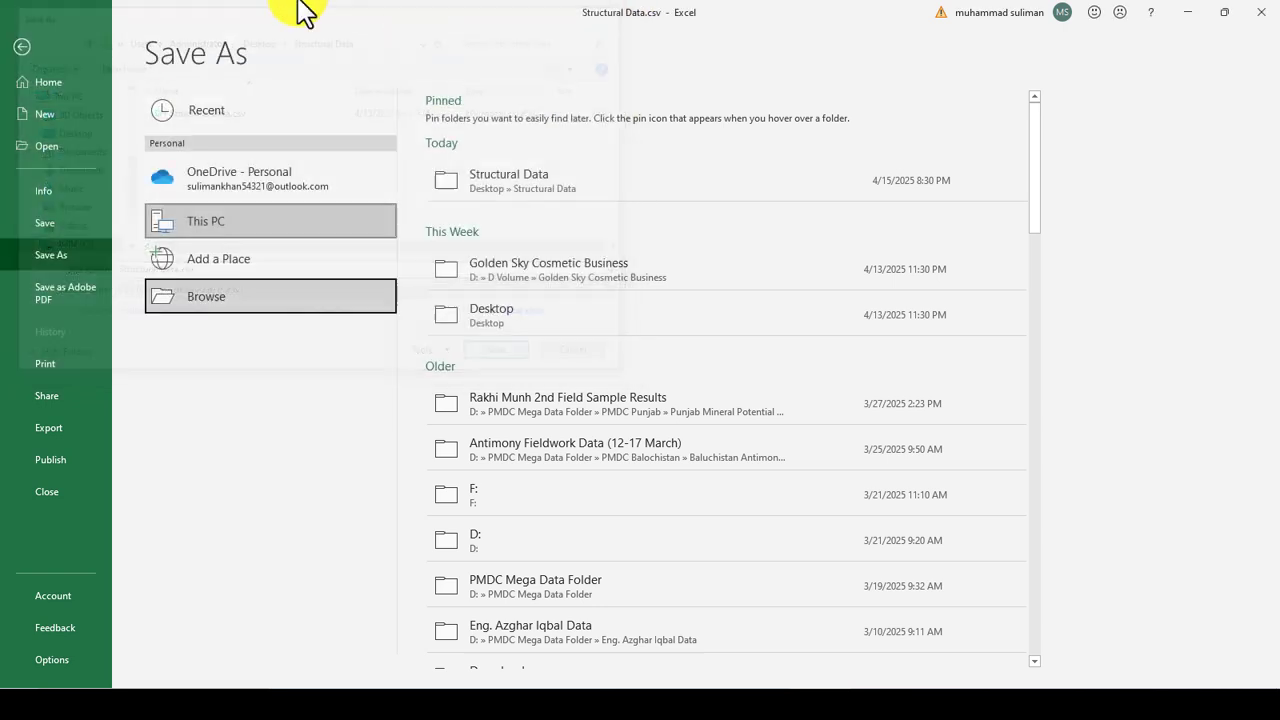
pyautogui.click(25, 50)
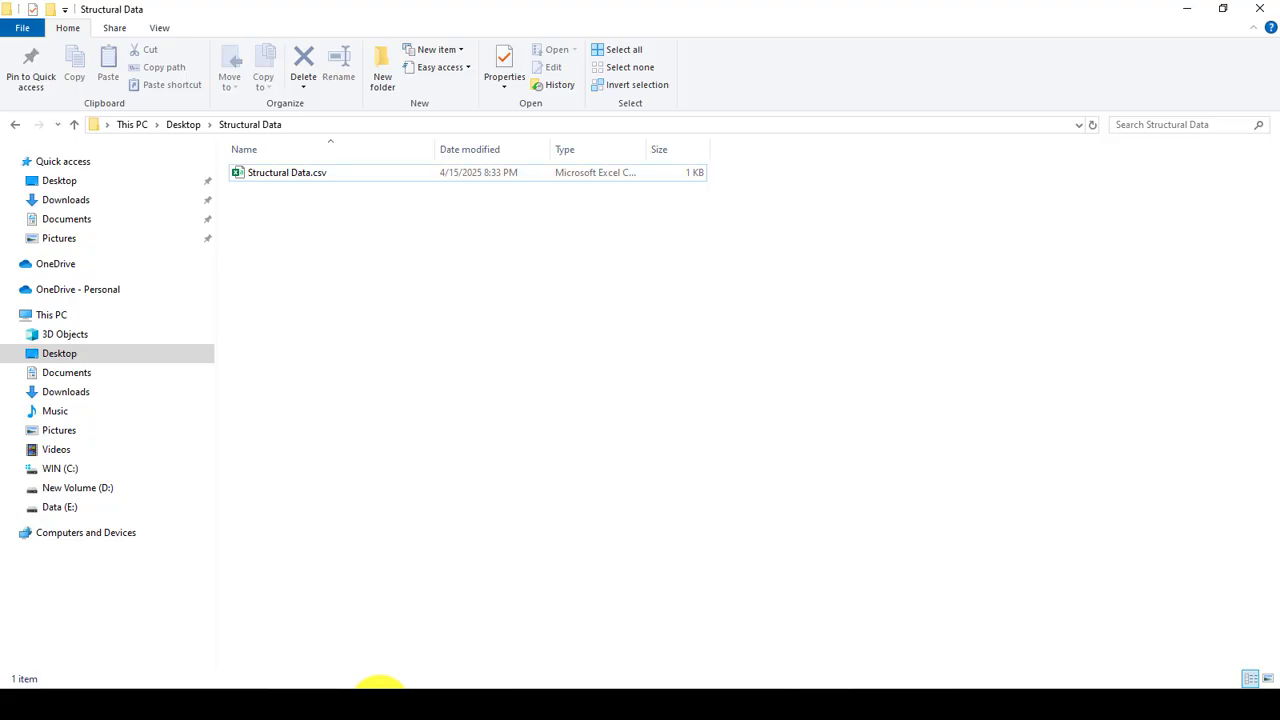
# Bring up File Explorer's Structural Data folder and select Structural Data.csv
pyautogui.click(384, 698)
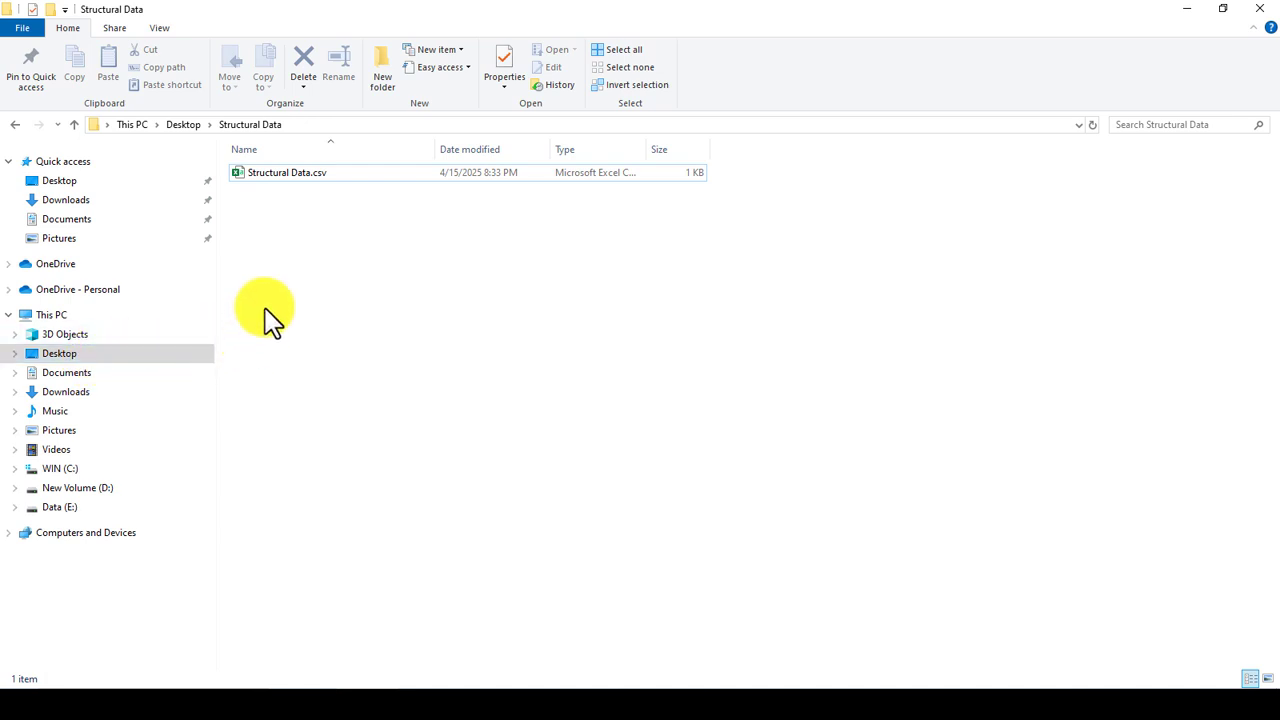
pyautogui.click(302, 180)
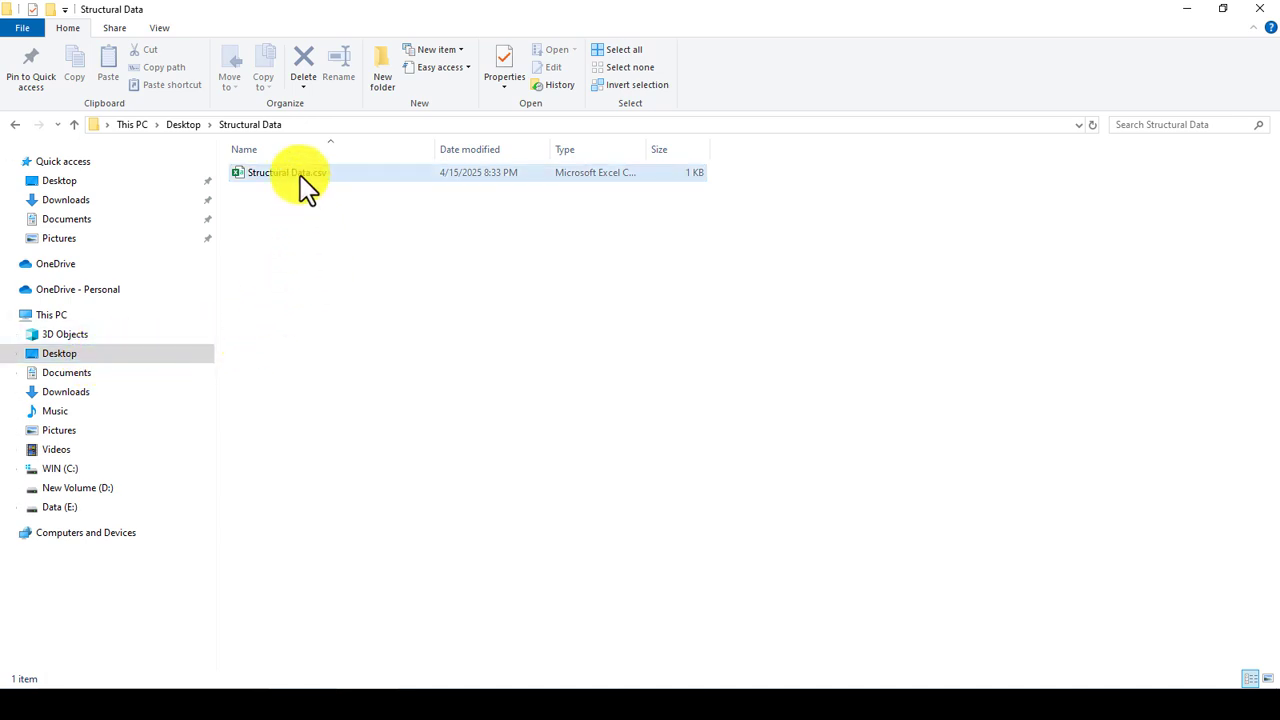
pyautogui.moveTo(300, 175)
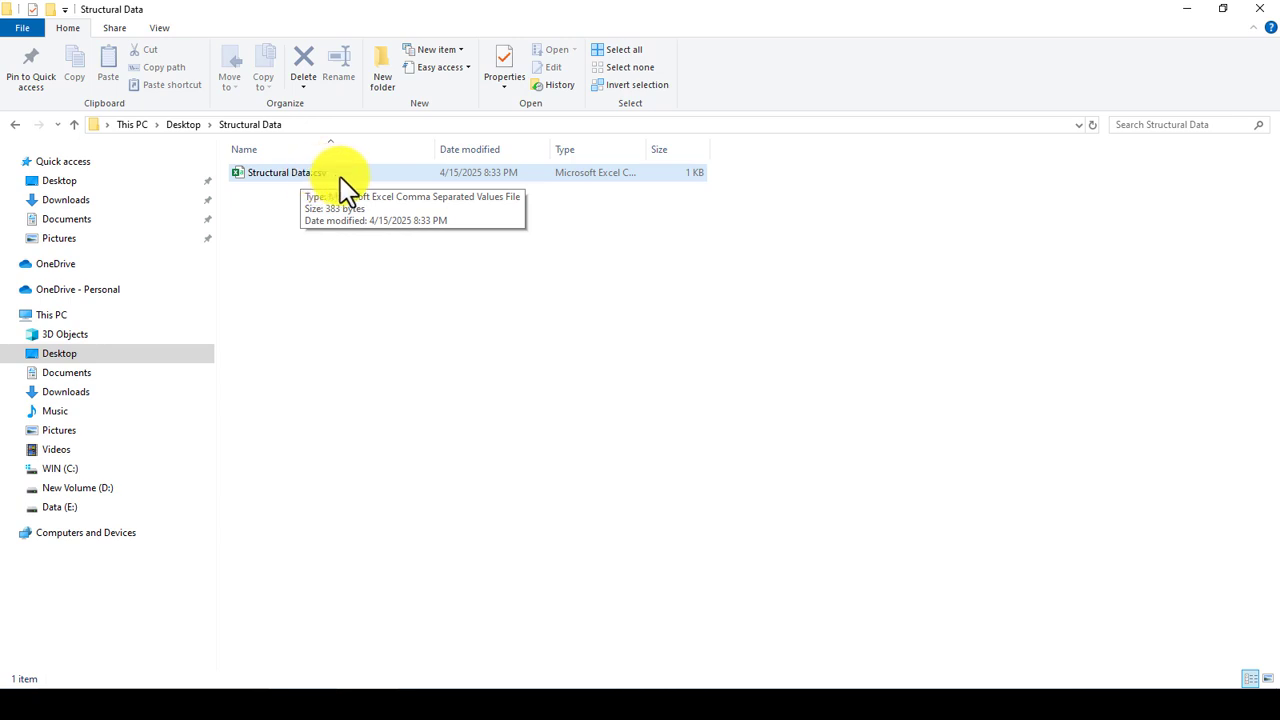
pyautogui.click(405, 182)
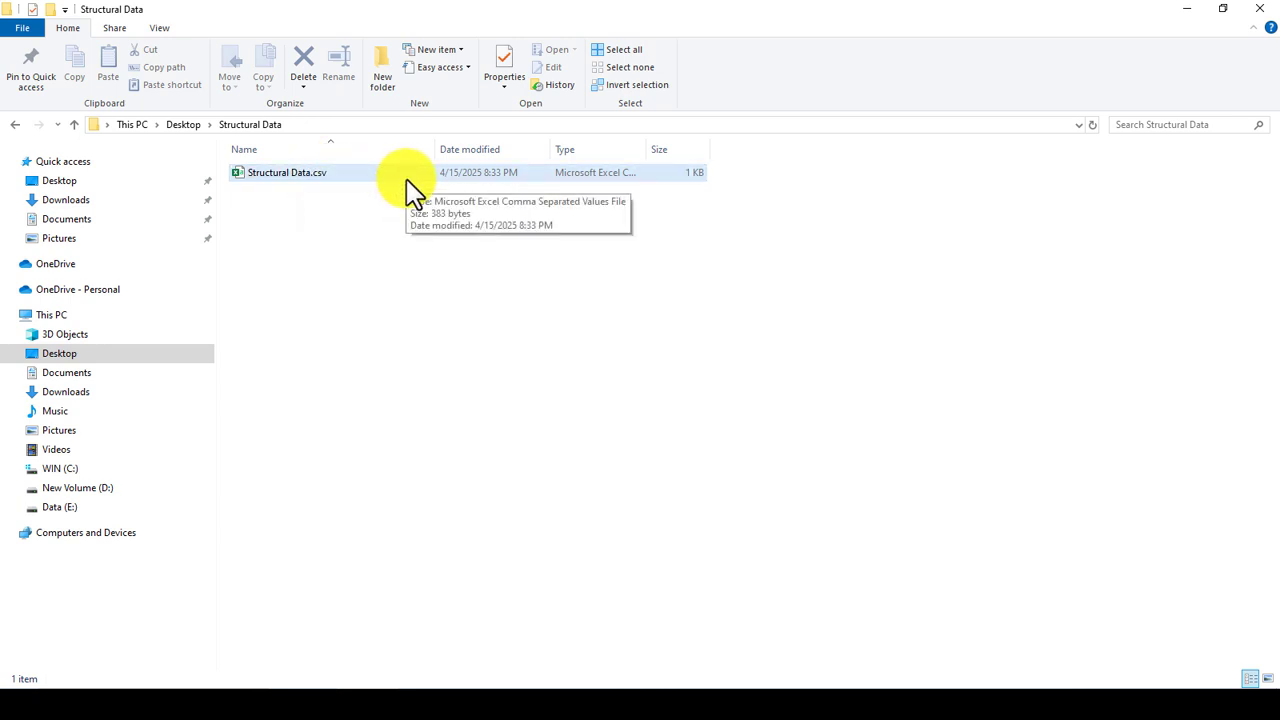
pyautogui.moveTo(406, 180); pyautogui.dragTo(420, 263)
pyautogui.click(391, 180)
# Drop Structural Data.csv onto the Google Earth map, keep Comma delimiter, then switch to Excel
pyautogui.moveTo(396, 186); pyautogui.dragTo(668, 424)
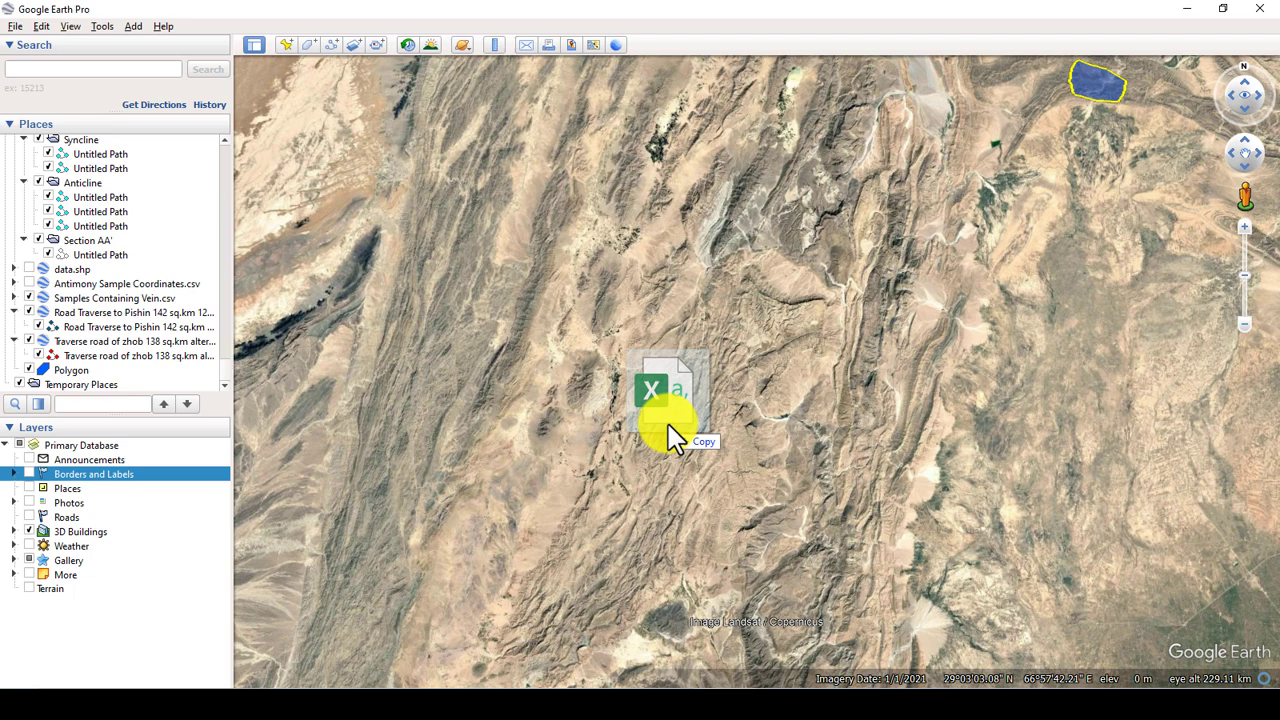
pyautogui.moveTo(668, 423); pyautogui.dragTo(670, 430)
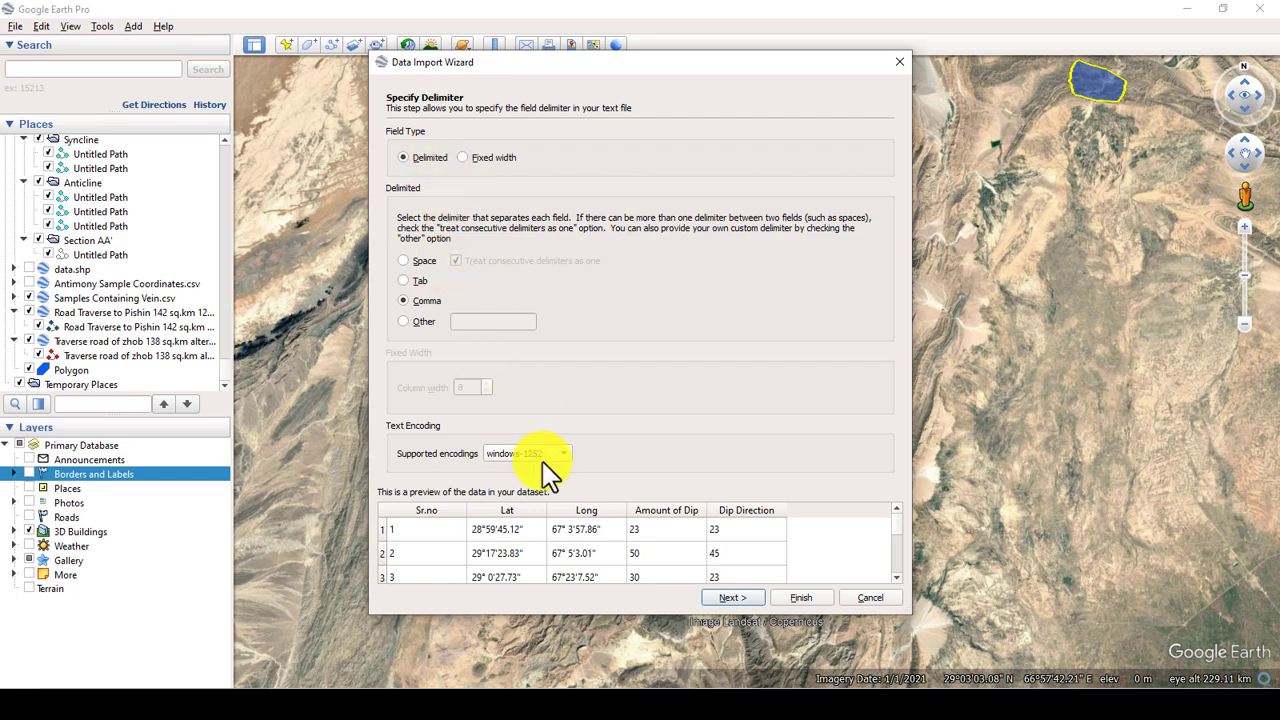
pyautogui.click(730, 598)
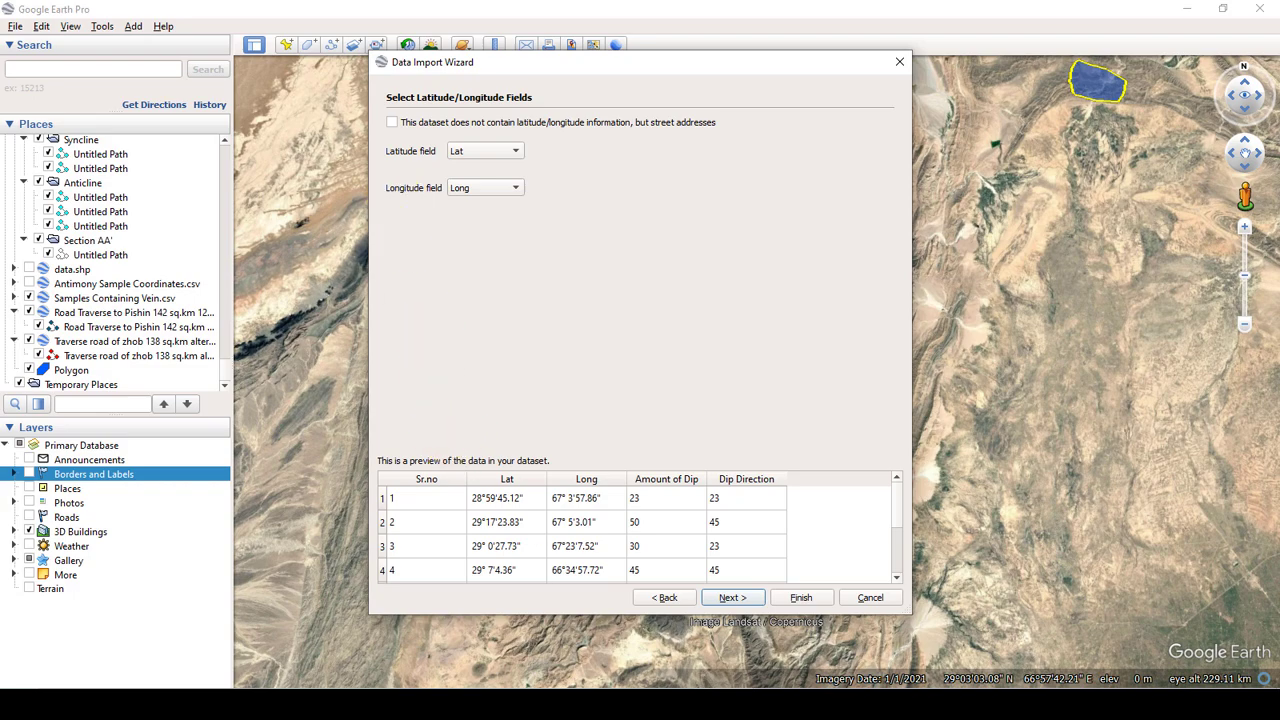
pyautogui.click(780, 700)
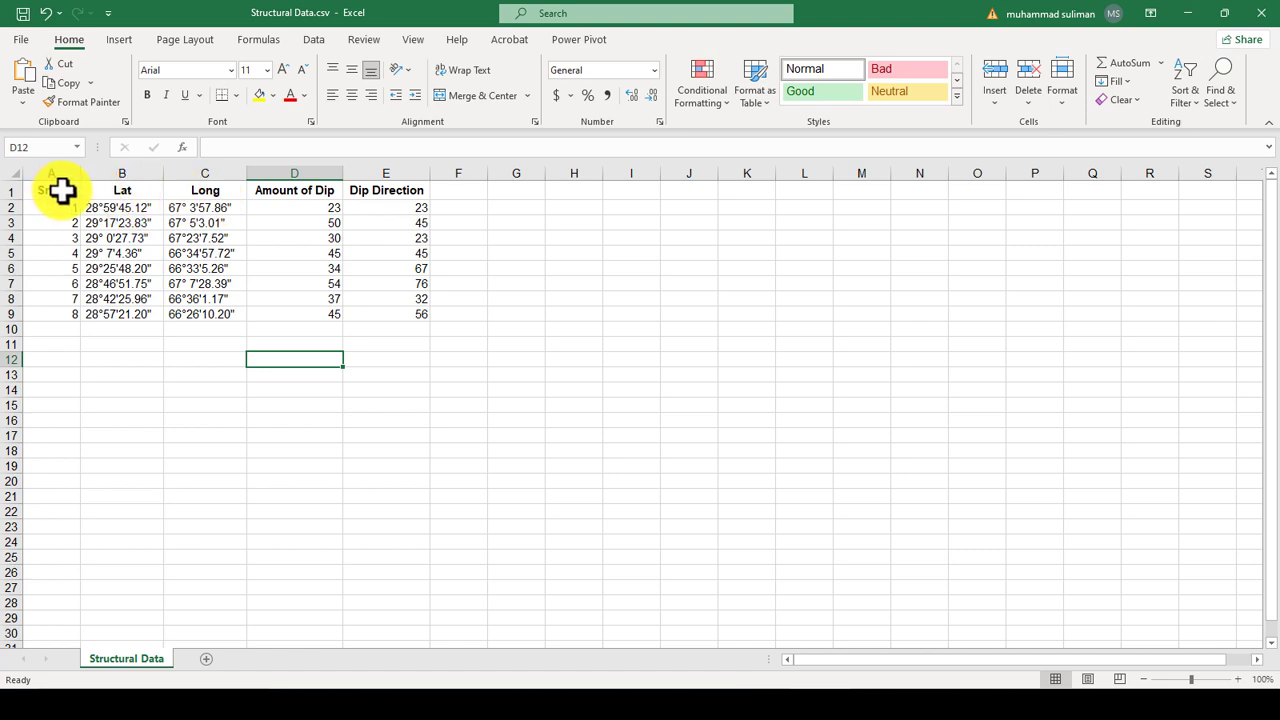
# Check the Sr.no, Lat and Long columns in Excel, then return to the Data Import Wizard
pyautogui.moveTo(62, 190); pyautogui.dragTo(51, 314)
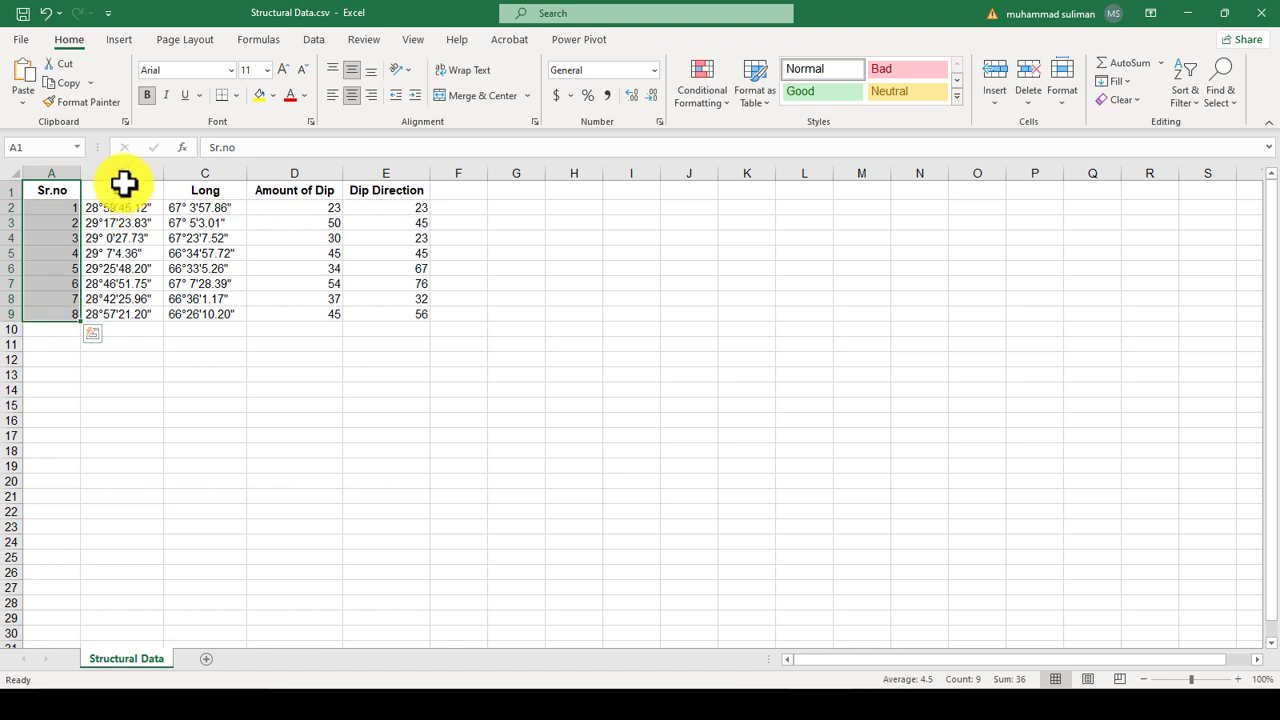
pyautogui.moveTo(131, 197); pyautogui.dragTo(140, 309)
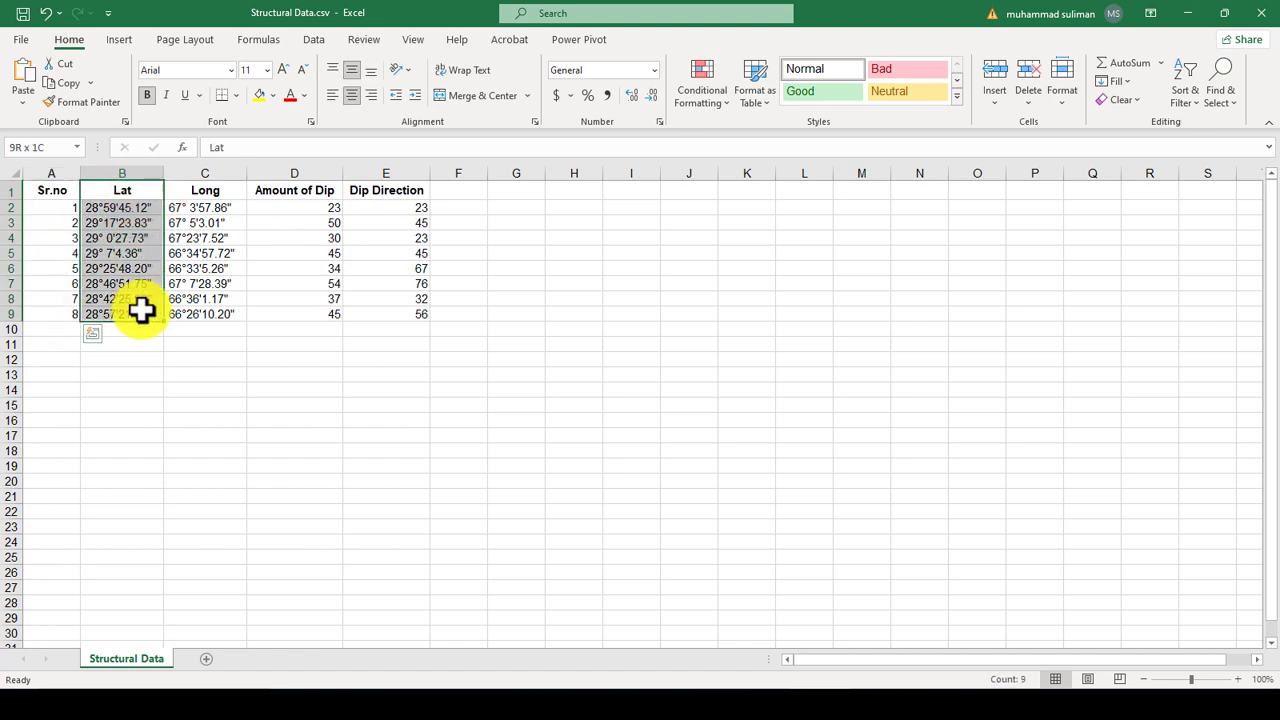
pyautogui.moveTo(213, 193); pyautogui.dragTo(211, 296)
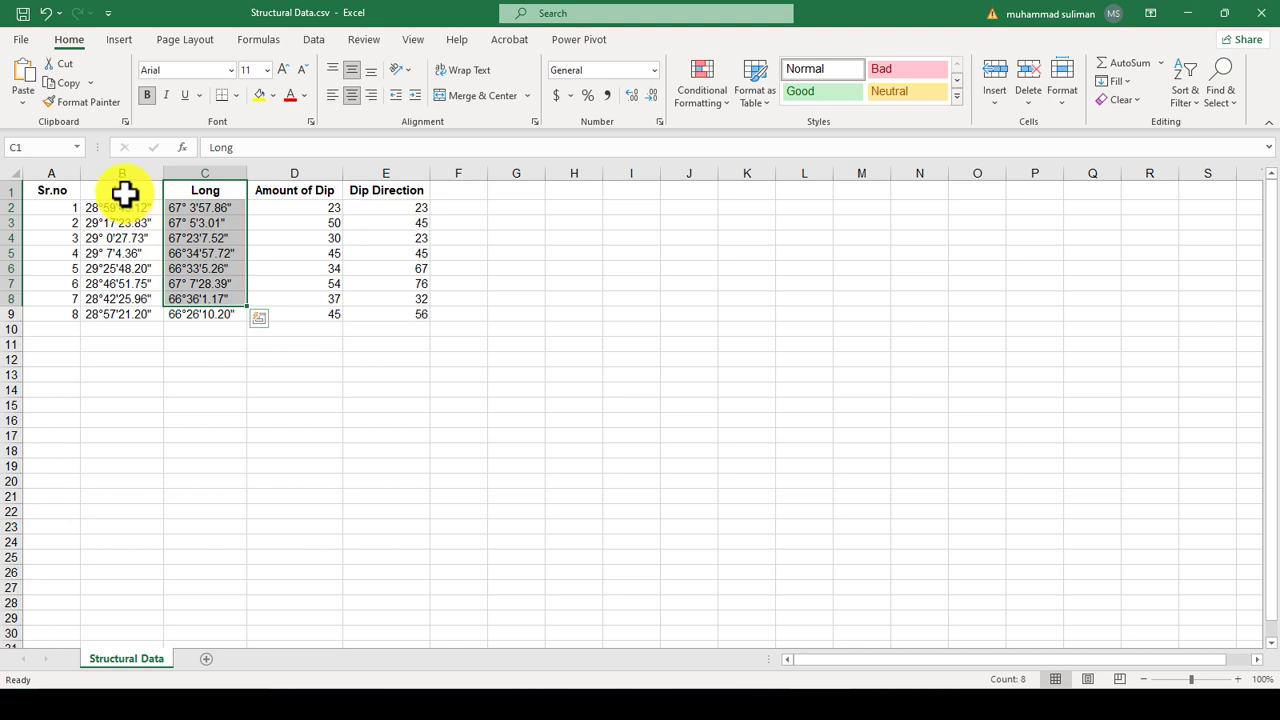
pyautogui.moveTo(124, 194); pyautogui.dragTo(201, 322)
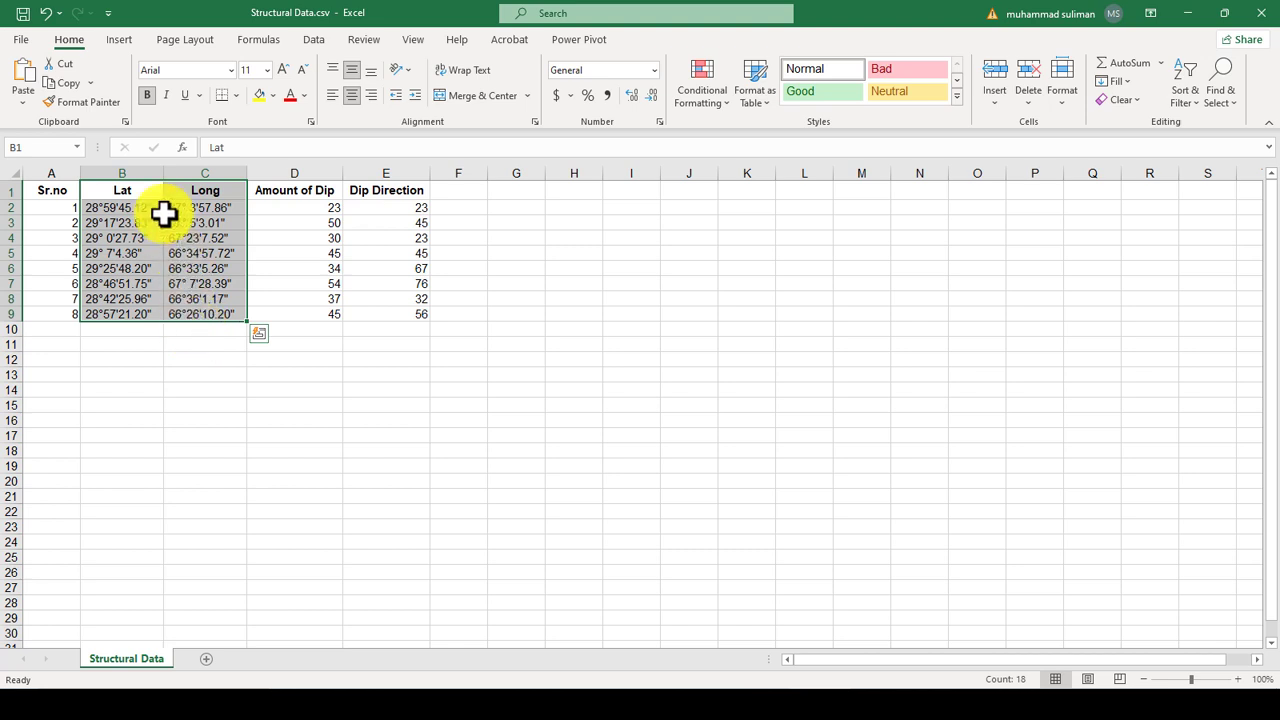
pyautogui.press('Escape')
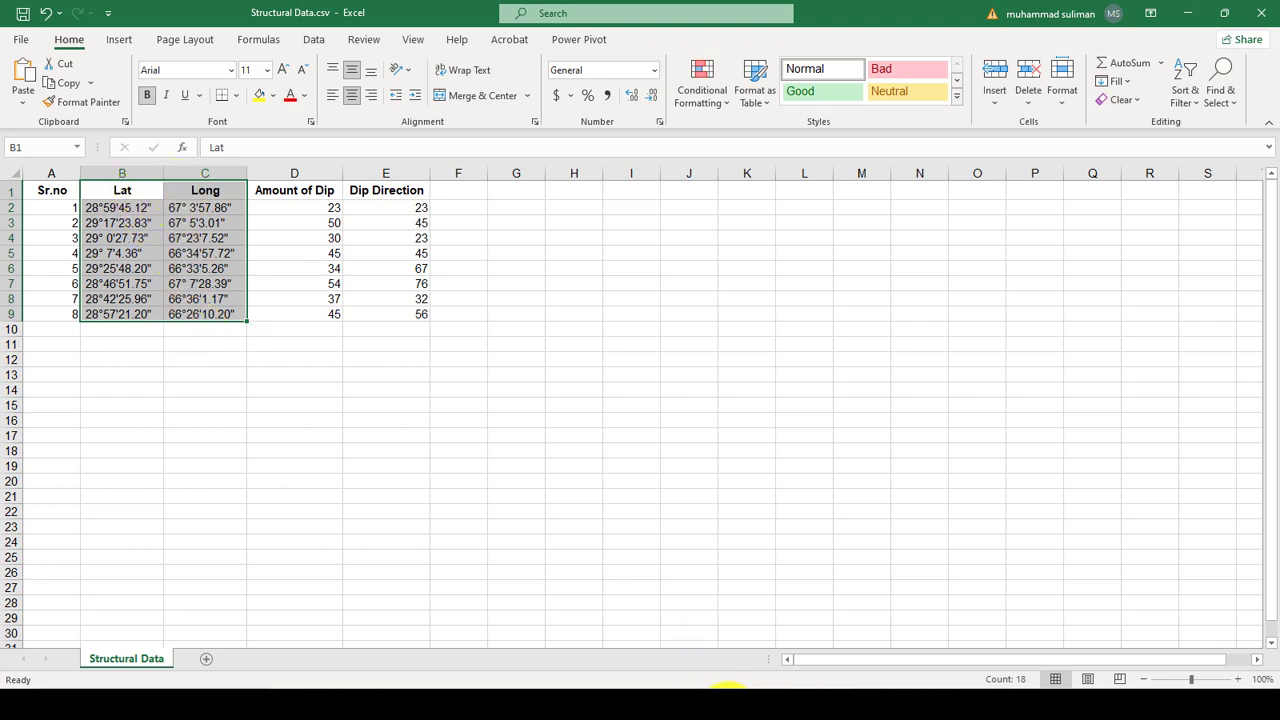
pyautogui.moveTo(754, 680)
pyautogui.click(791, 663)
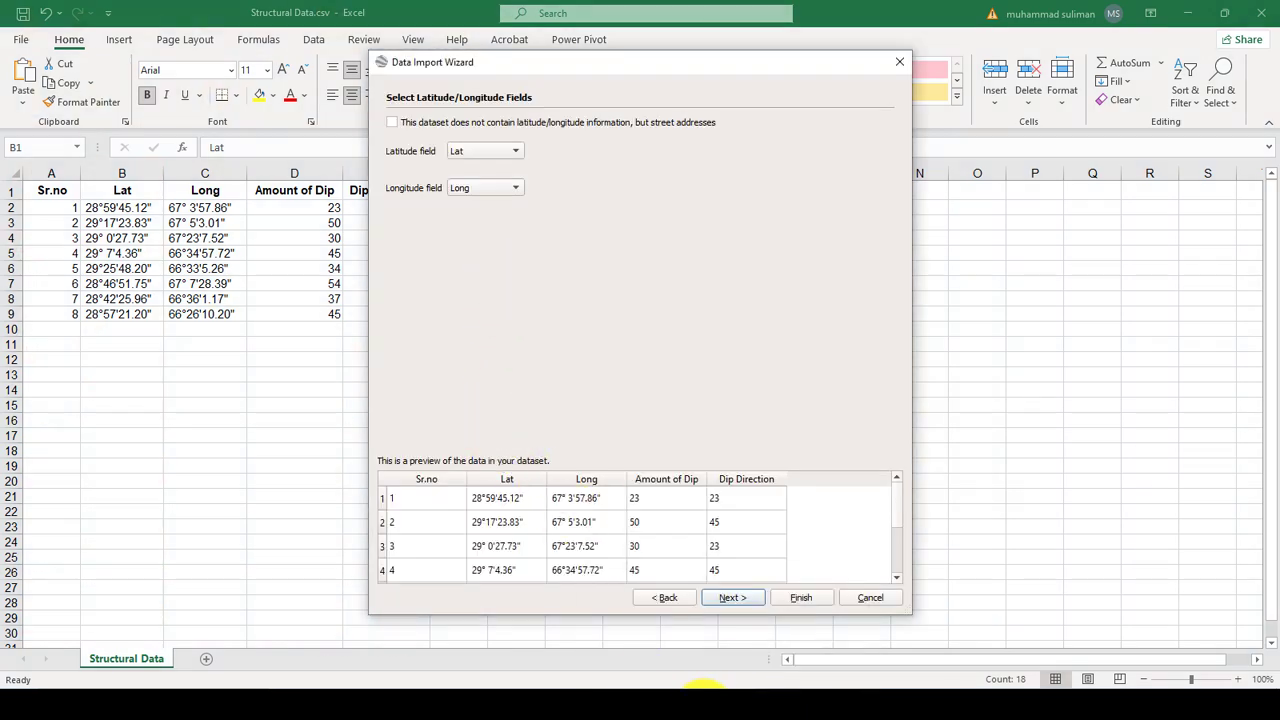
# Set latitude to Lat and longitude to Long, then finish the import
pyautogui.moveTo(700, 692)
pyautogui.click(680, 663)
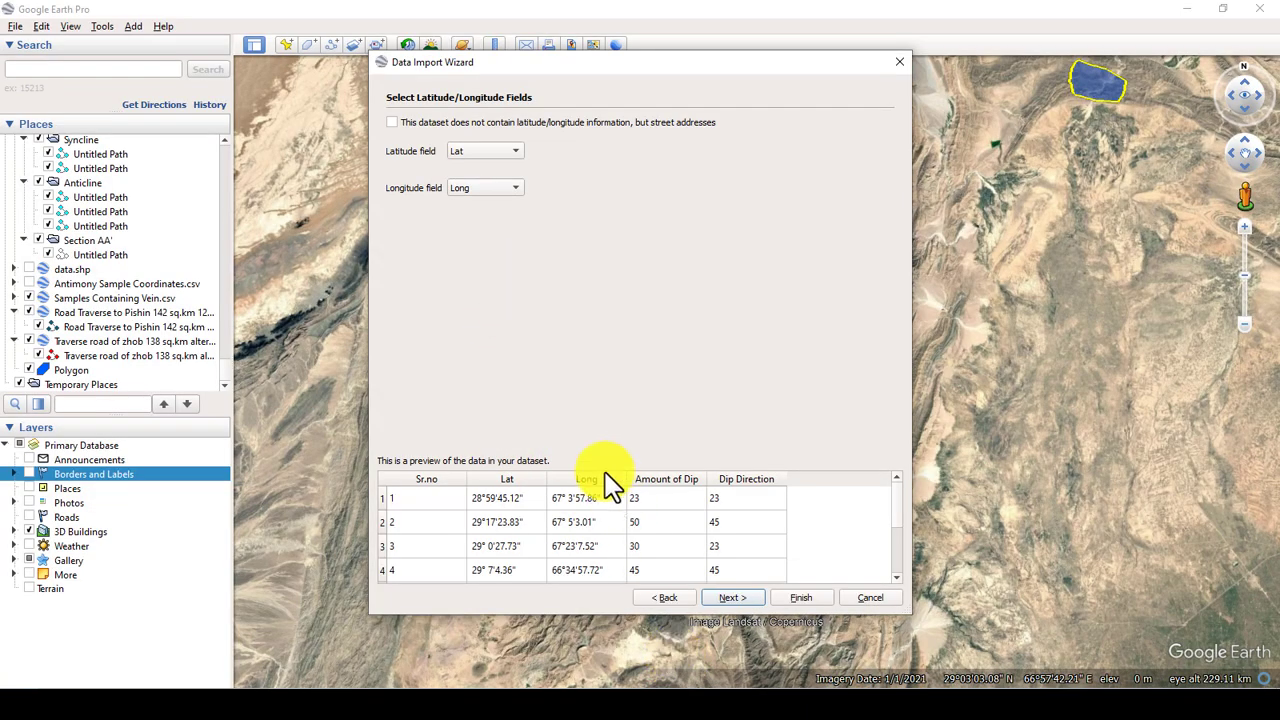
pyautogui.click(482, 152)
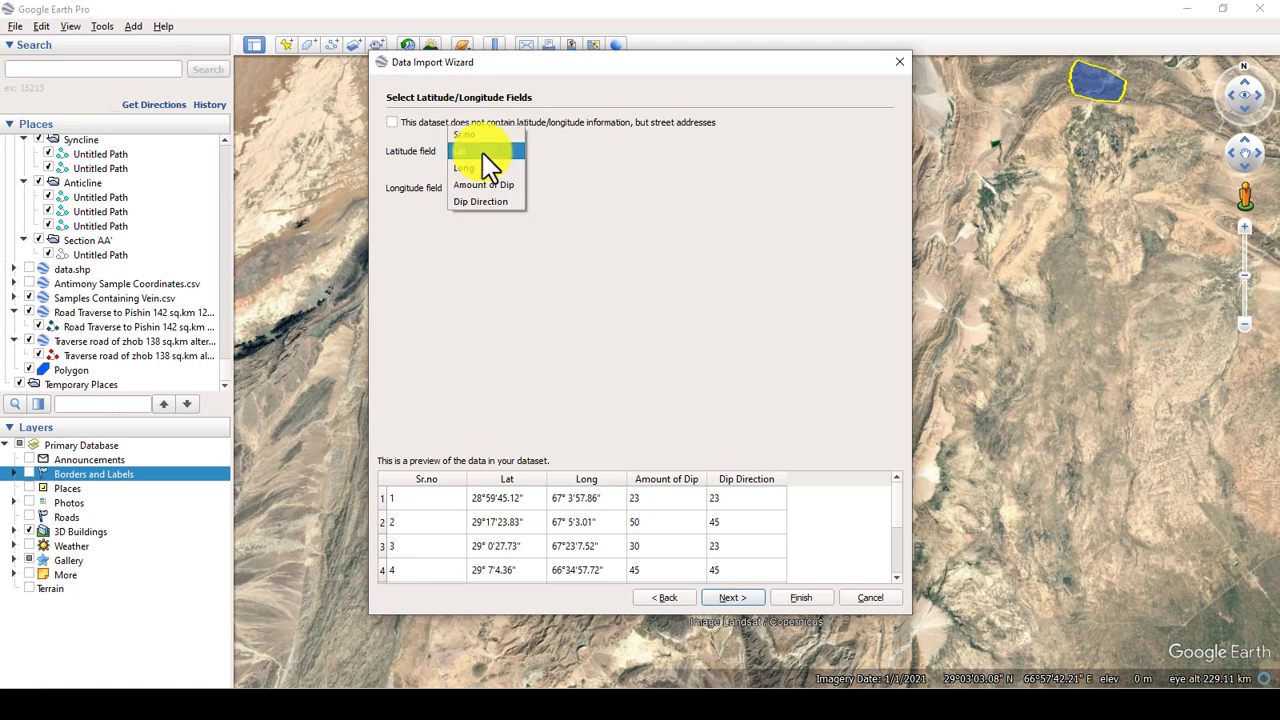
pyautogui.click(481, 152)
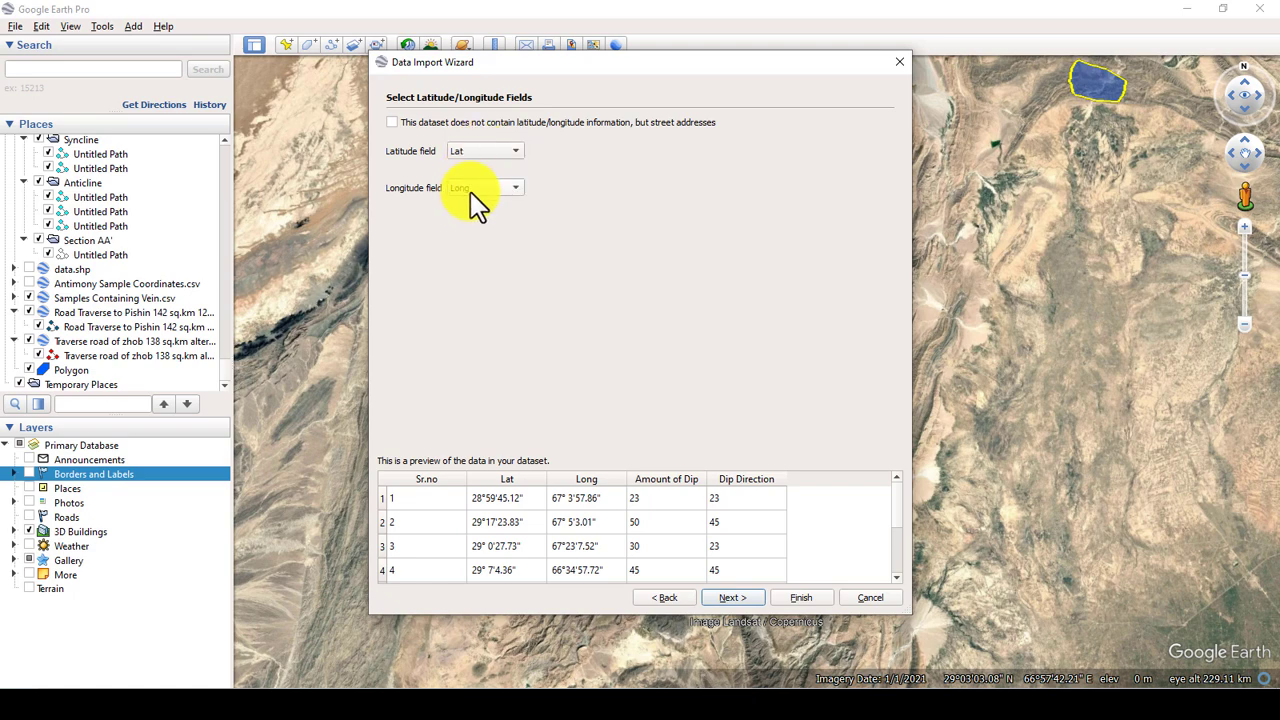
pyautogui.click(475, 187)
pyautogui.click(477, 206)
pyautogui.click(730, 600)
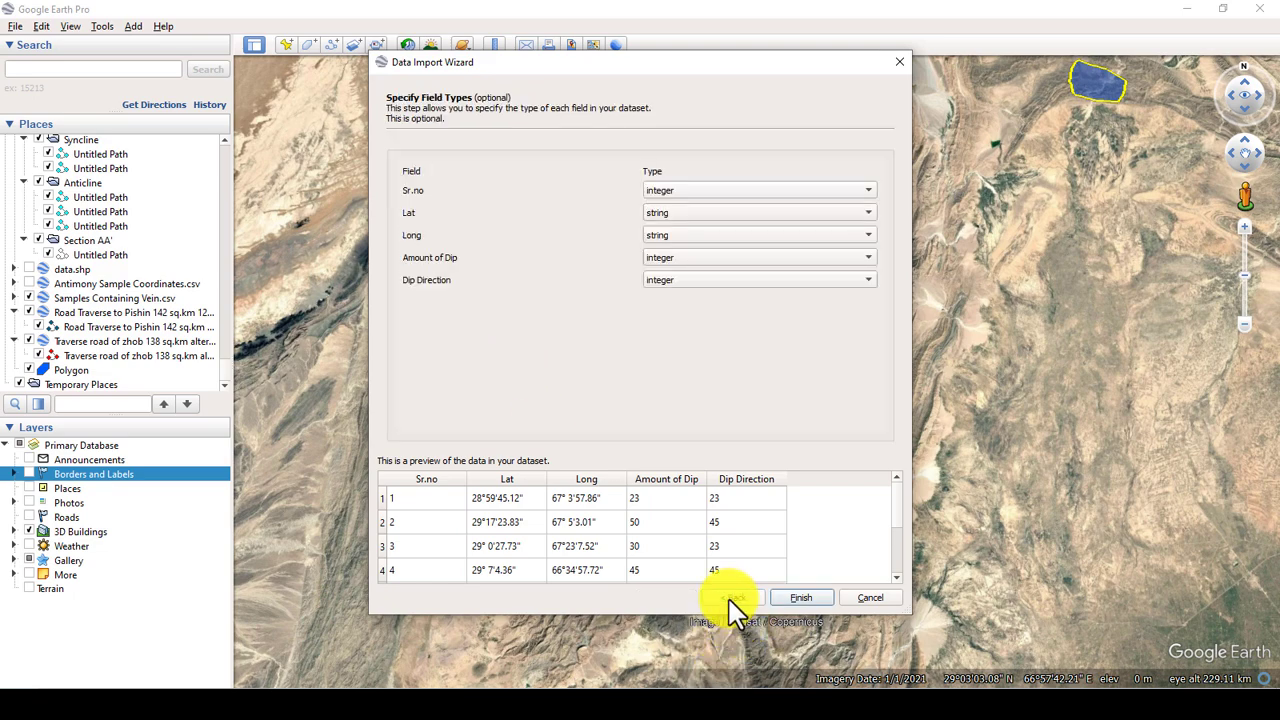
pyautogui.click(801, 598)
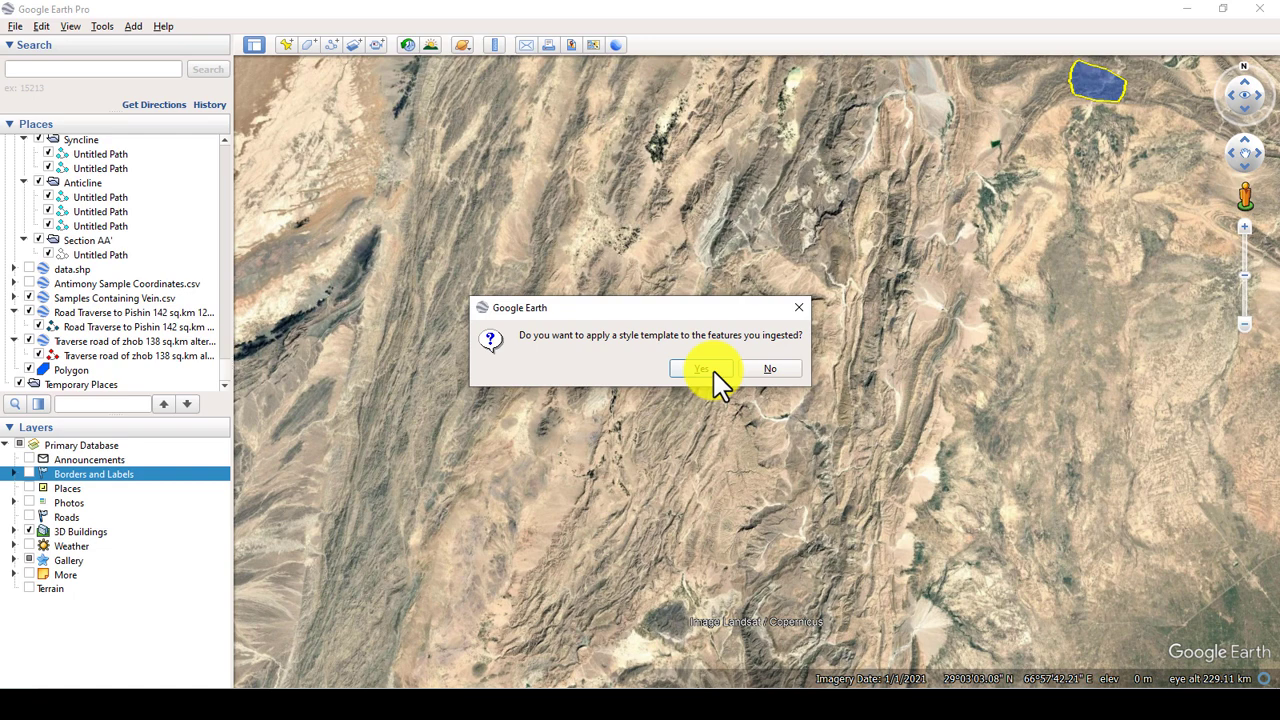
# Decline the style template, tilt the view top-down, and show and expand Structural Data.csv's placemarks
pyautogui.click(772, 371)
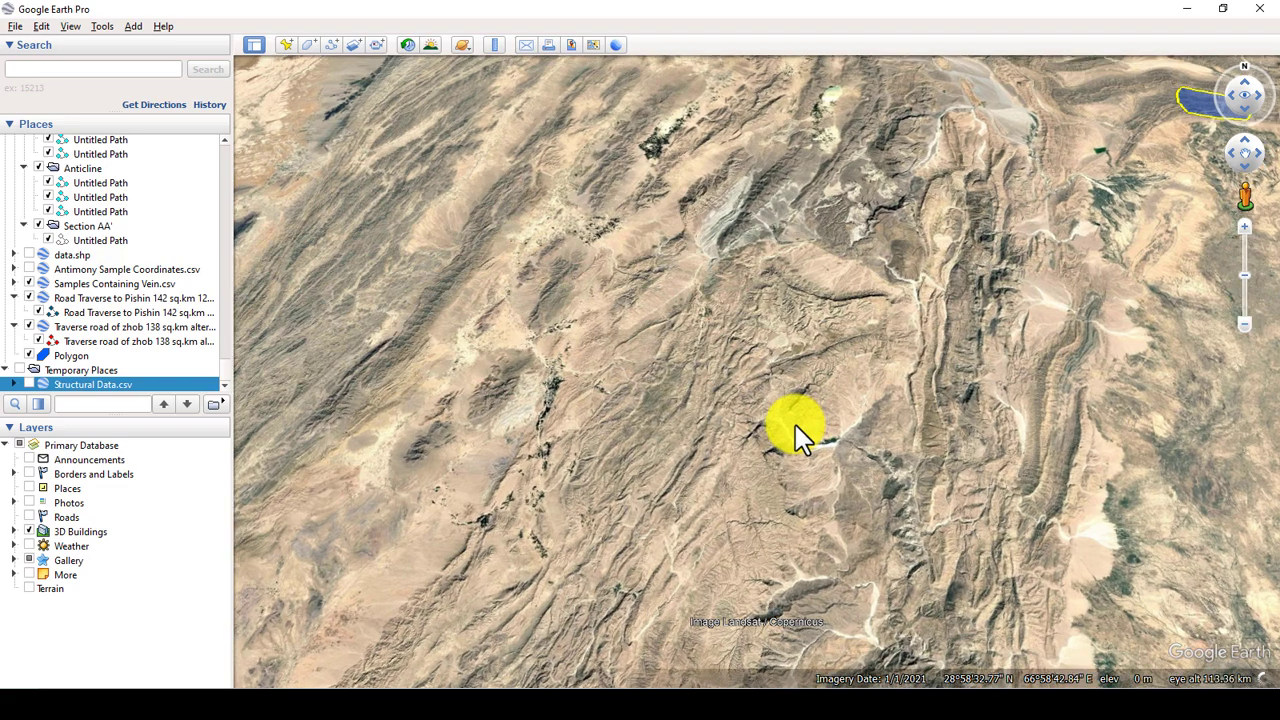
pyautogui.moveTo(791, 423); pyautogui.dragTo(803, 317, button='middle')
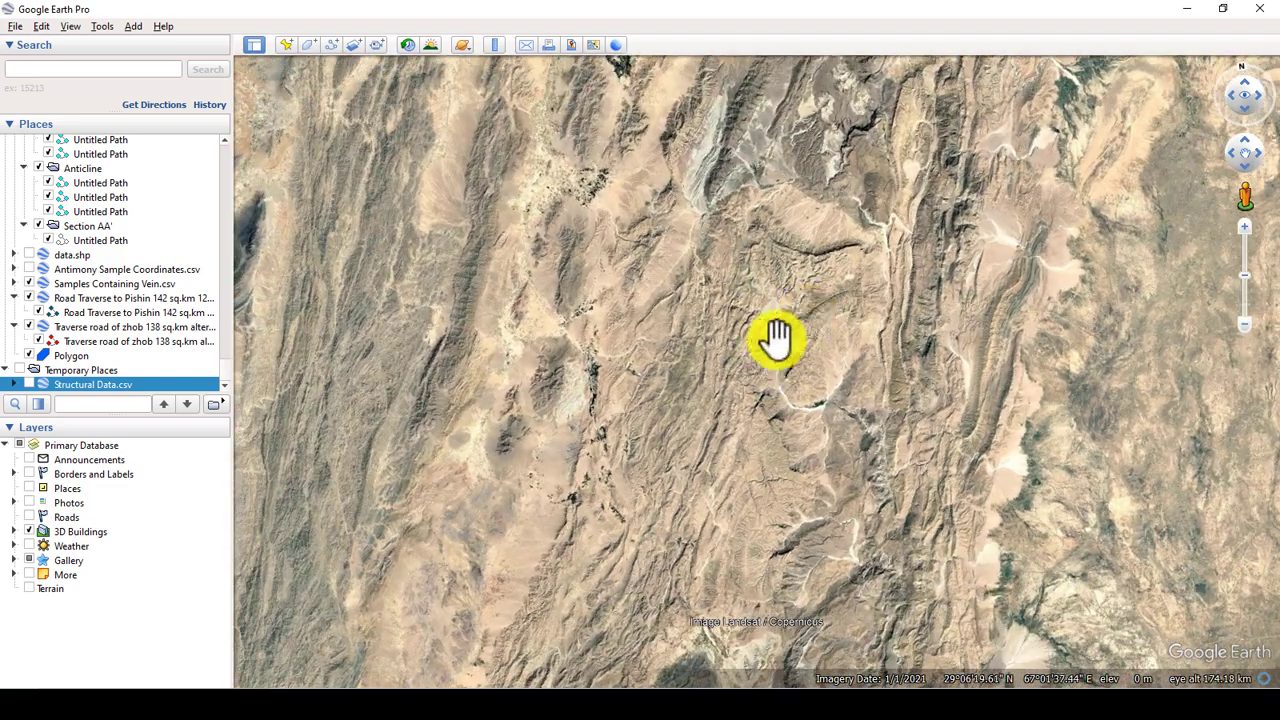
pyautogui.click(17, 386)
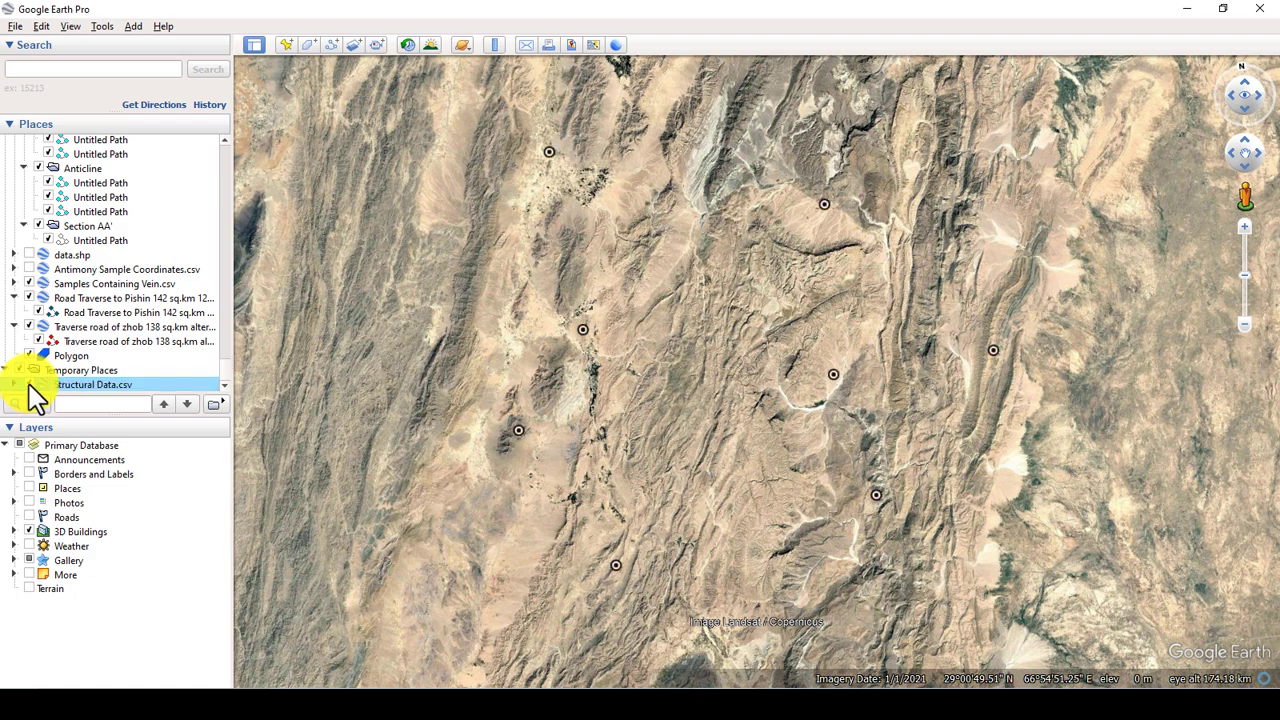
pyautogui.scroll(-2, 706, 383)
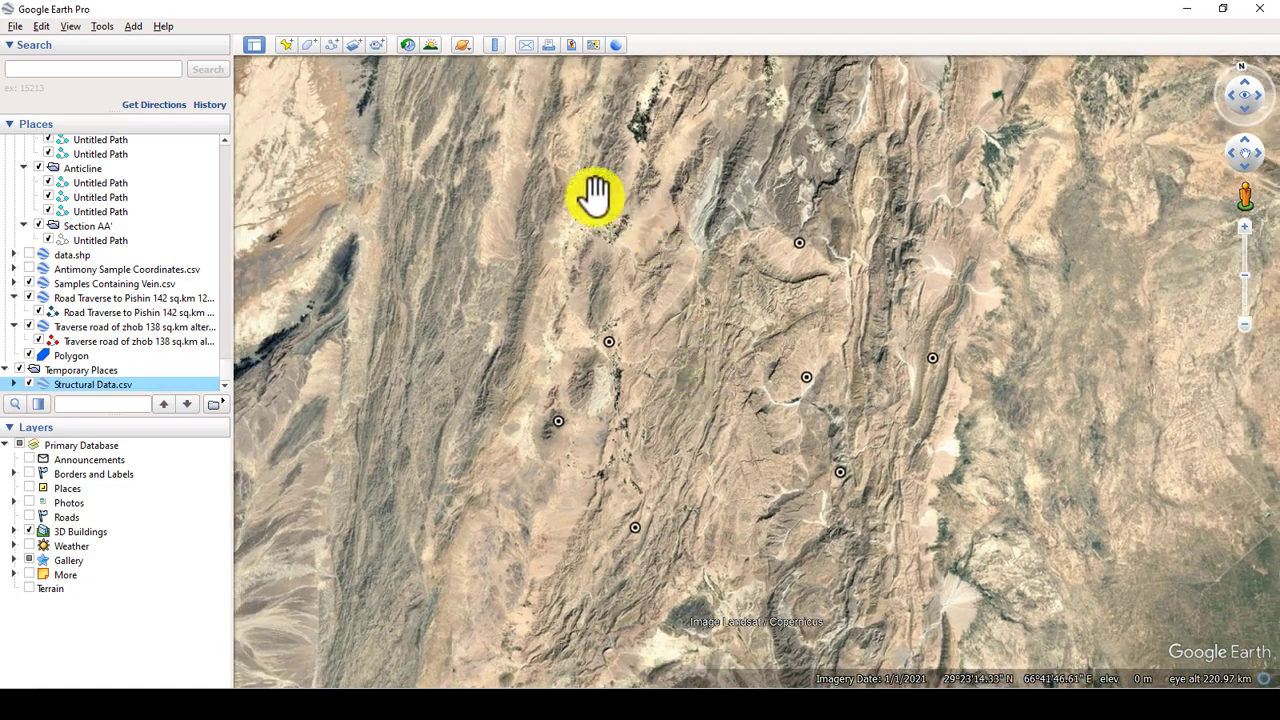
pyautogui.click(14, 386)
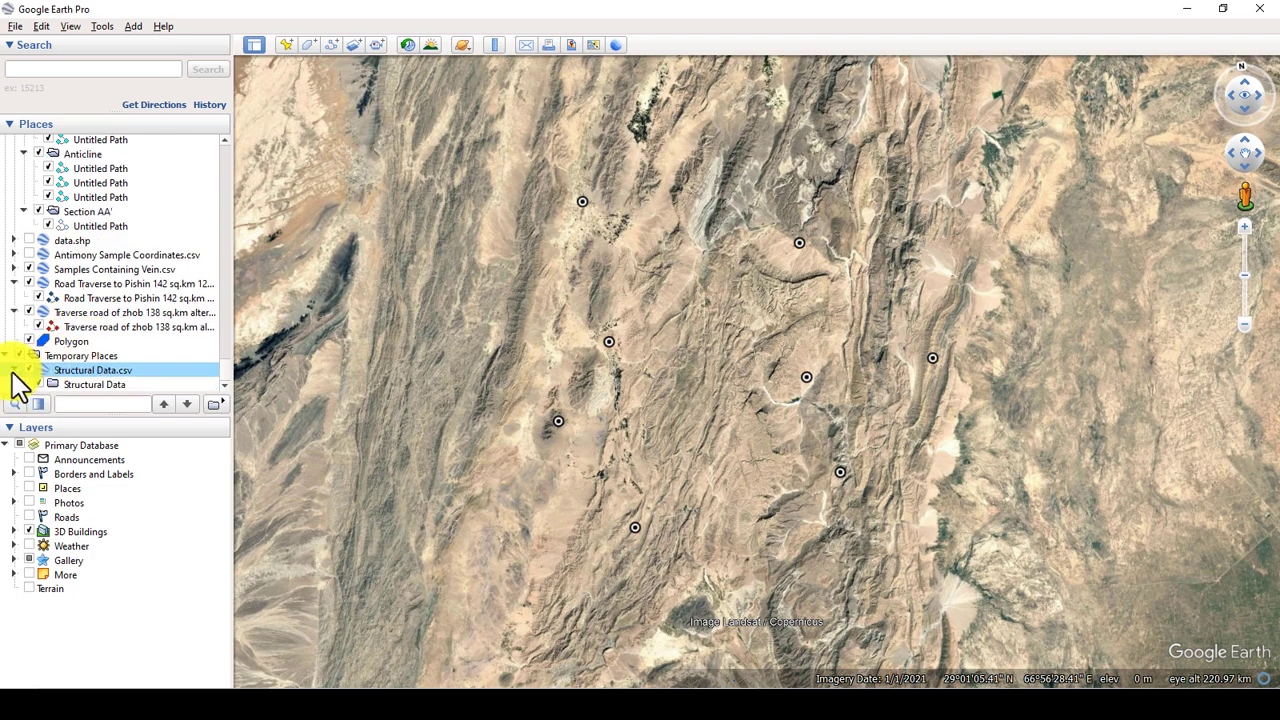
pyautogui.click(25, 385)
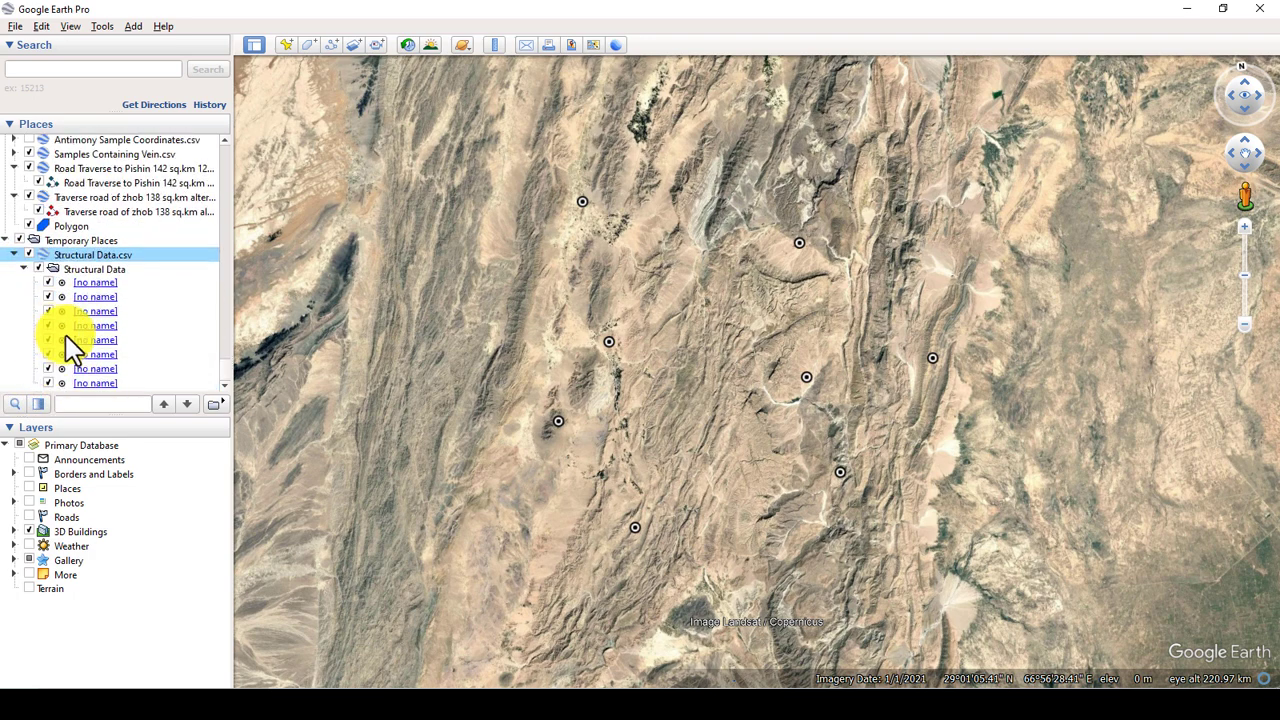
pyautogui.click(581, 204)
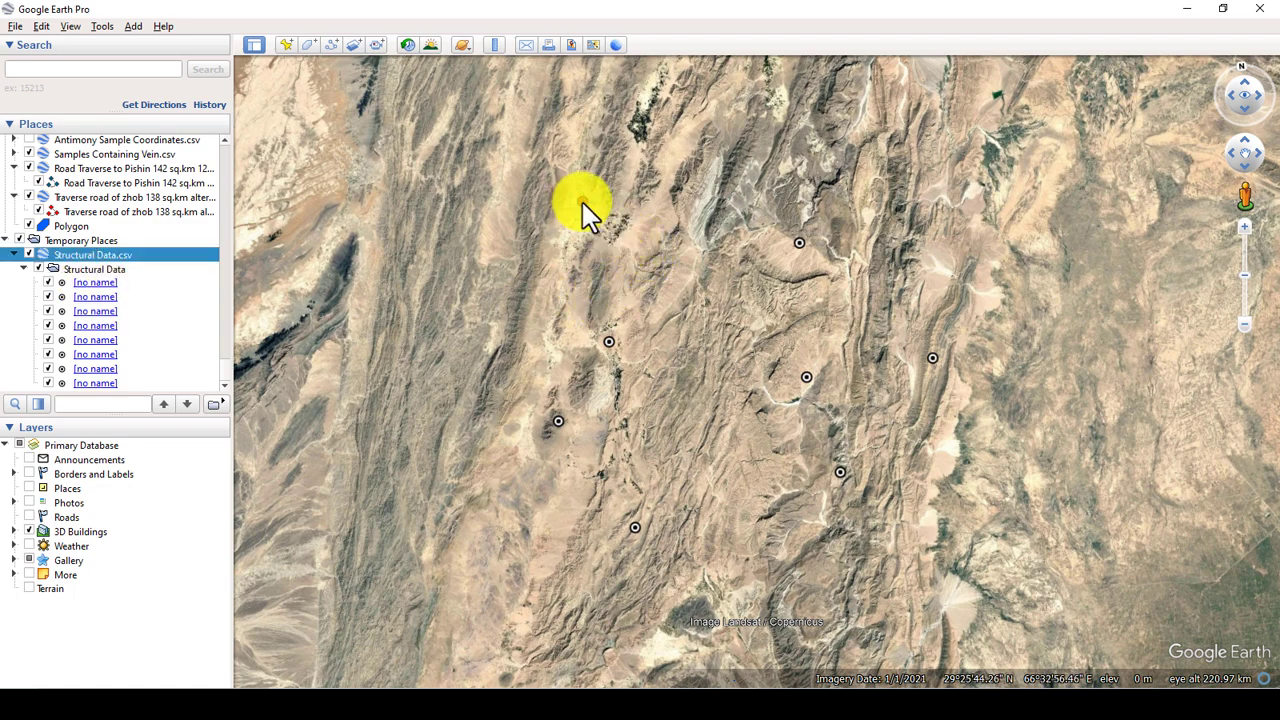
pyautogui.moveTo(574, 258); pyautogui.dragTo(534, 300)
pyautogui.click(517, 320)
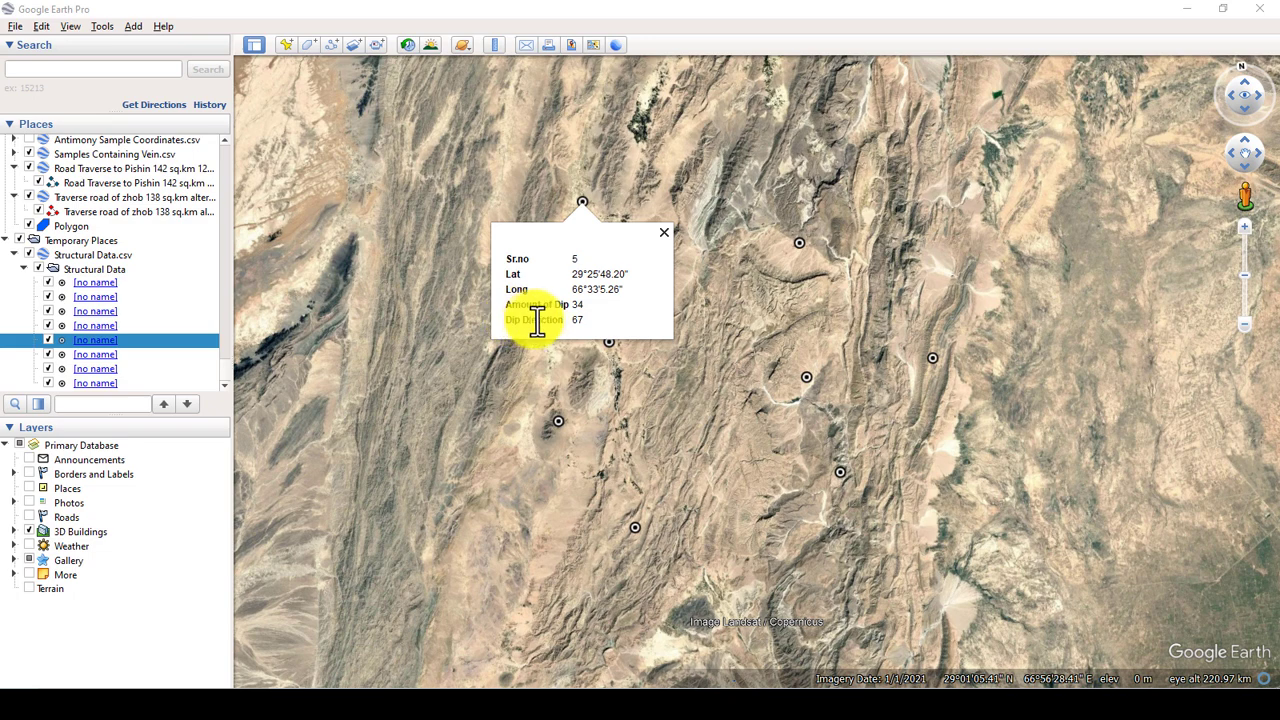
pyautogui.moveTo(686, 354)
pyautogui.mouseDown()
pyautogui.moveTo(723, 337)
pyautogui.moveTo(677, 346)
pyautogui.mouseUp()
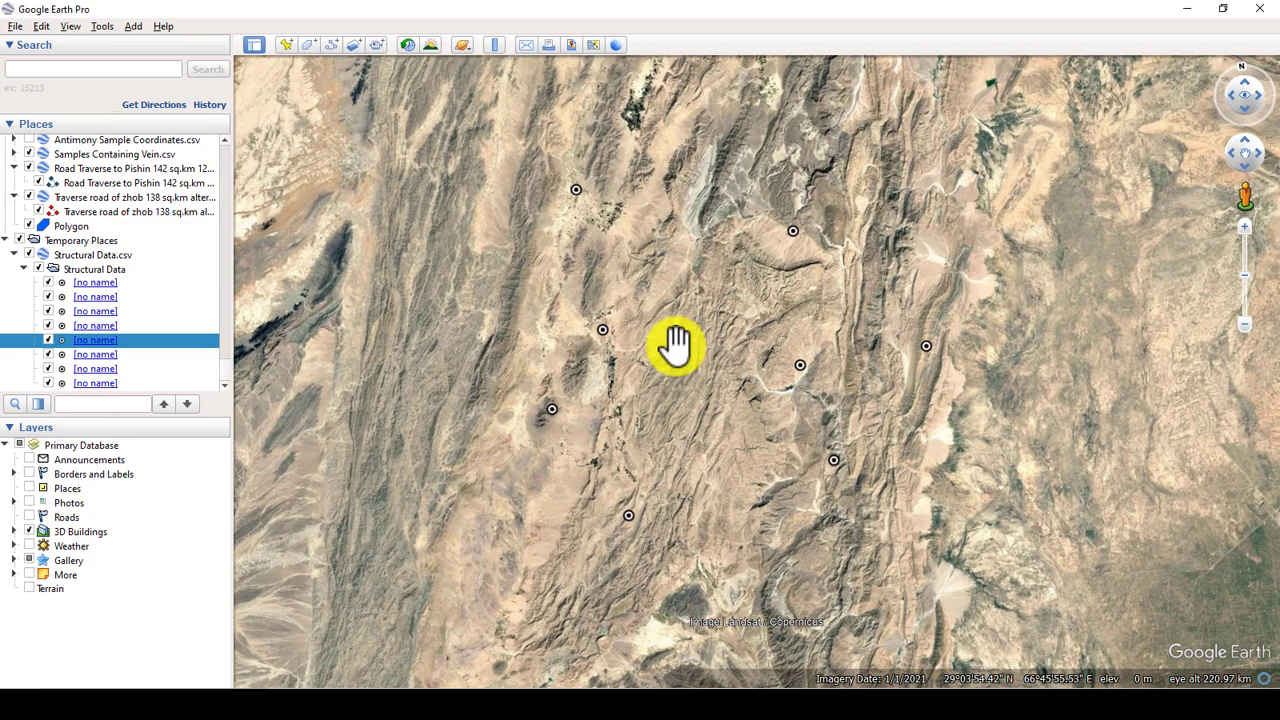
# Give the Structural Data folder's points a green pushpin icon at scale 1.1 through its Properties
pyautogui.rightClick(117, 268)
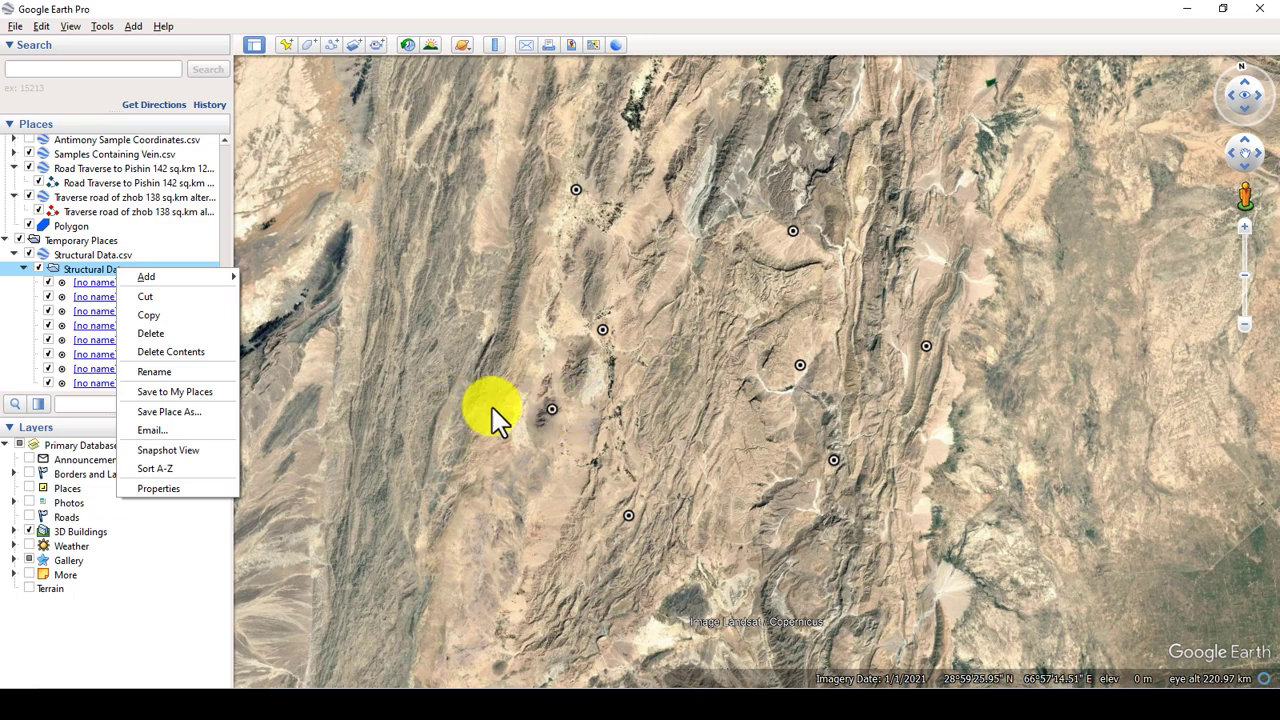
pyautogui.click(95, 270)
pyautogui.rightClick(104, 272)
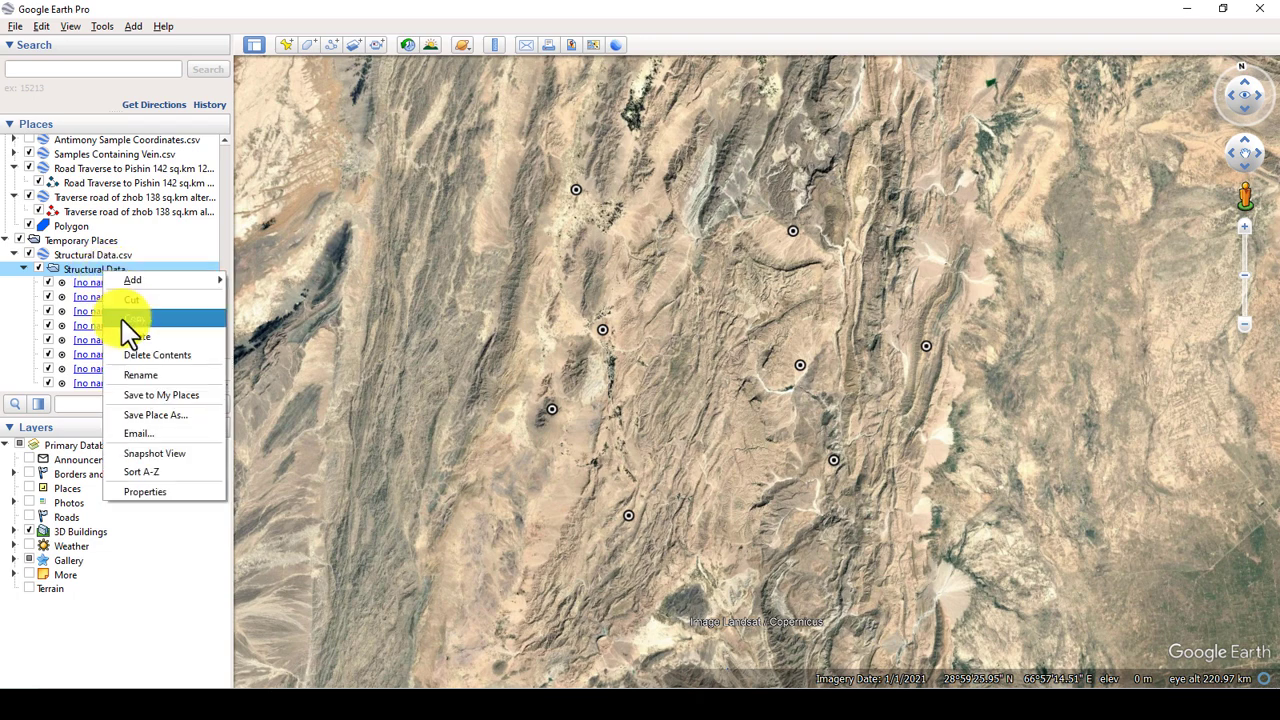
pyautogui.click(160, 496)
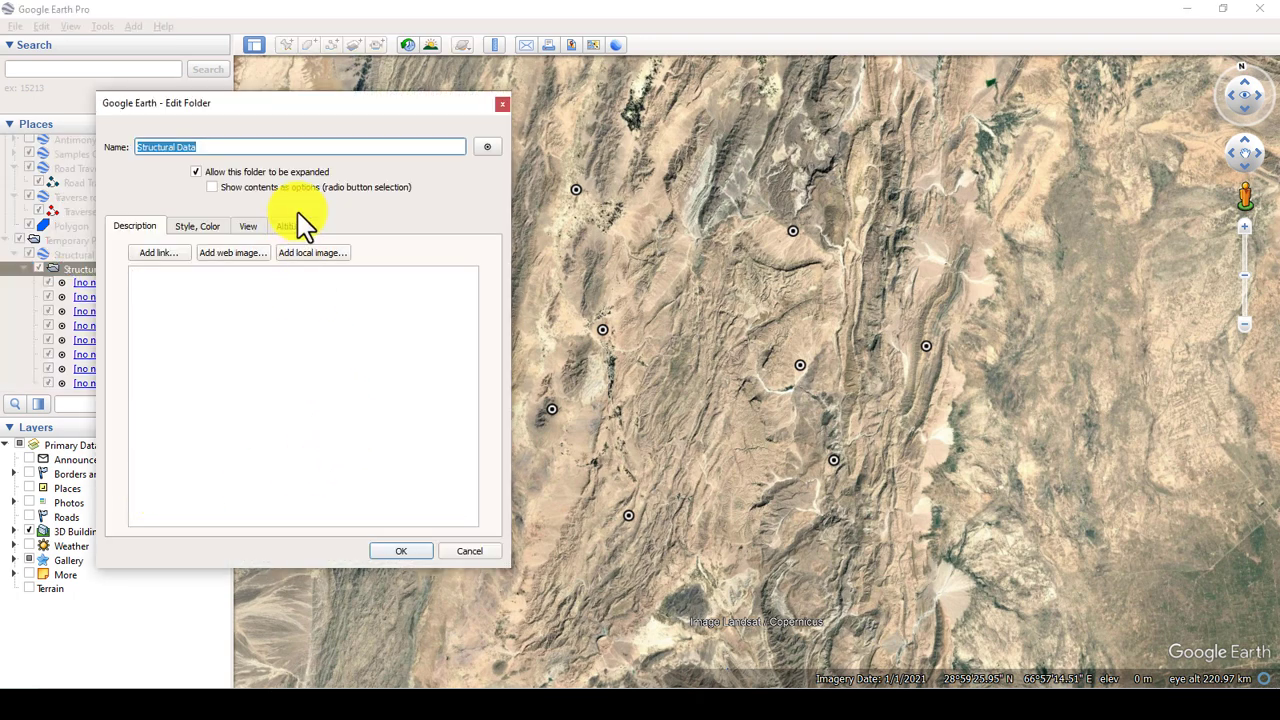
pyautogui.click(212, 232)
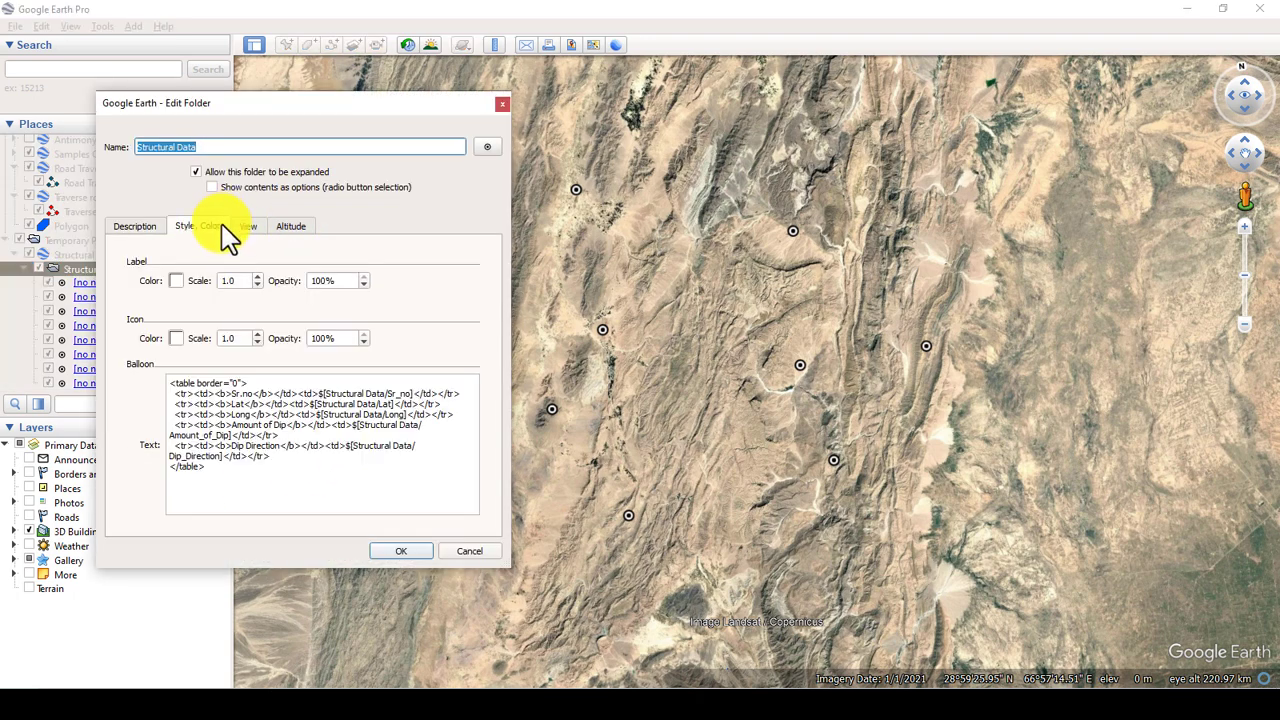
pyautogui.click(488, 149)
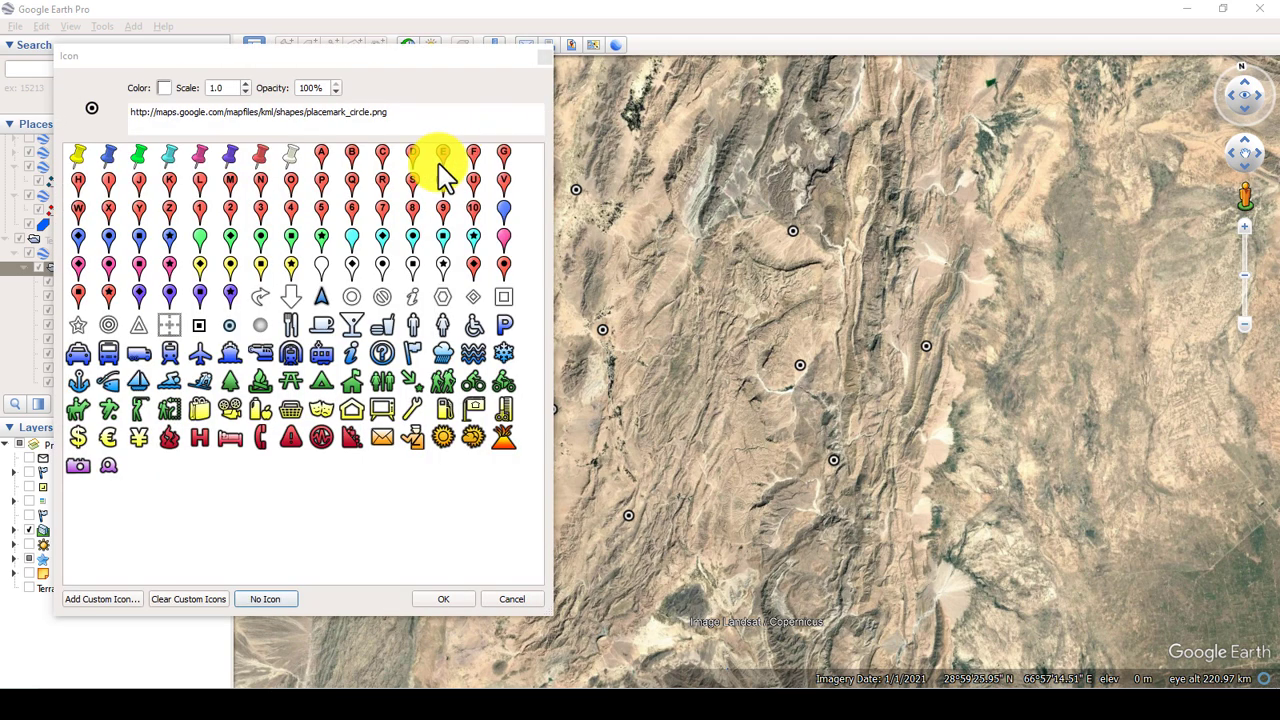
pyautogui.click(139, 155)
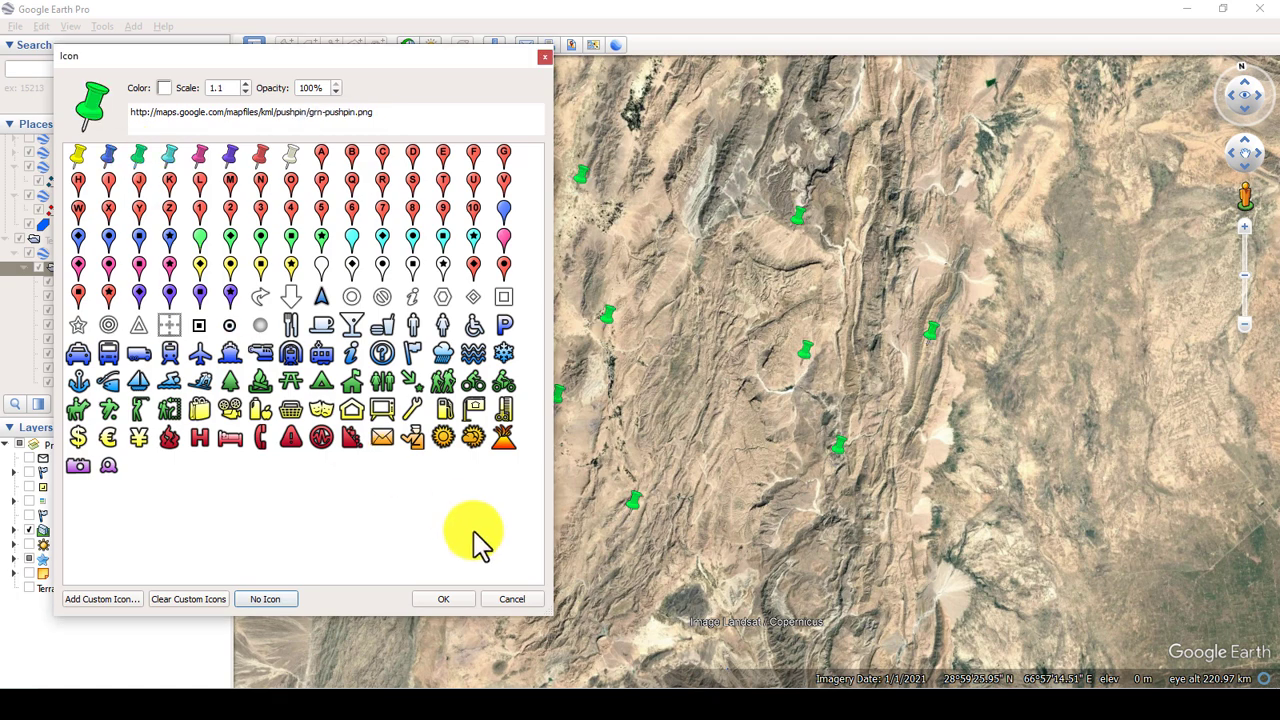
pyautogui.click(448, 602)
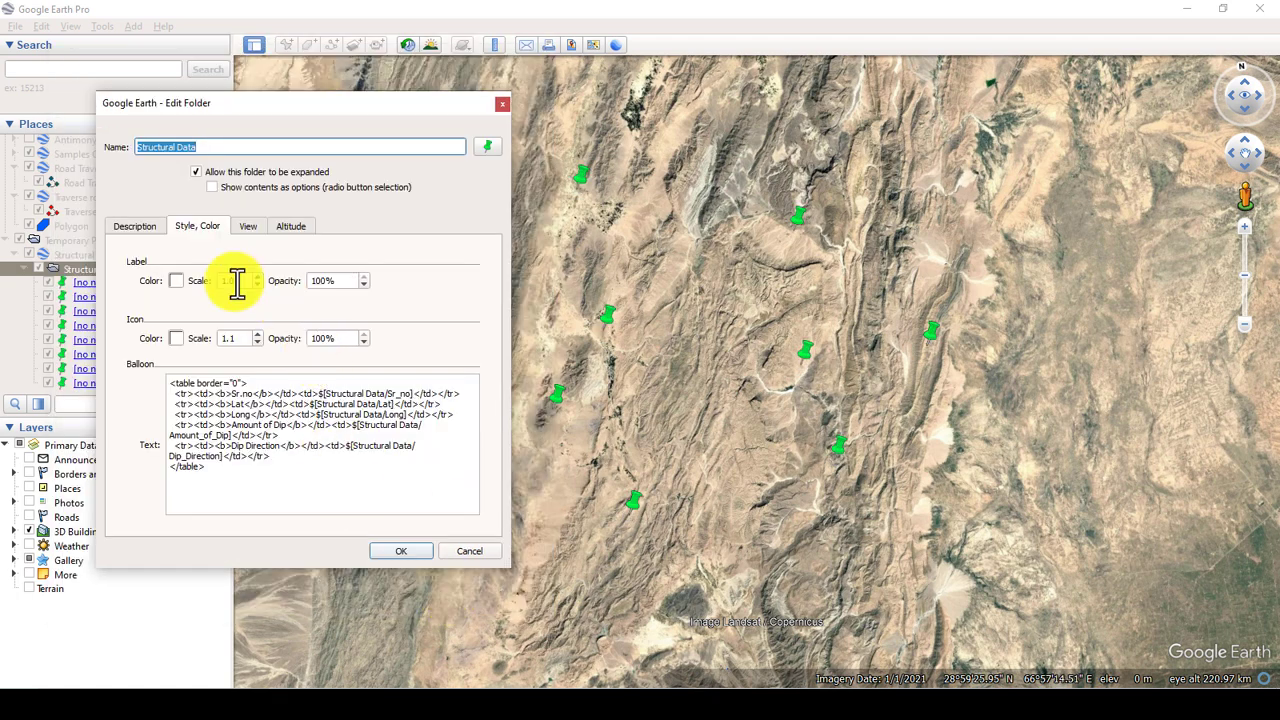
pyautogui.click(176, 338)
pyautogui.click(499, 157)
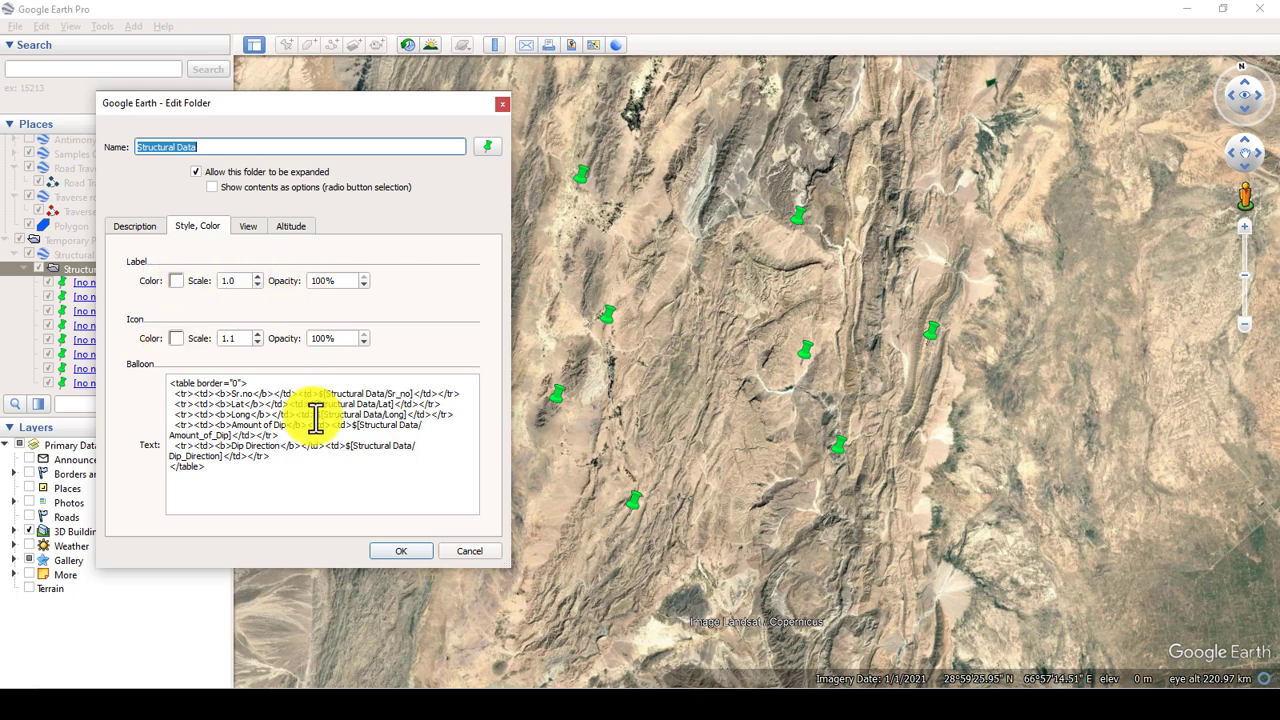
pyautogui.click(405, 551)
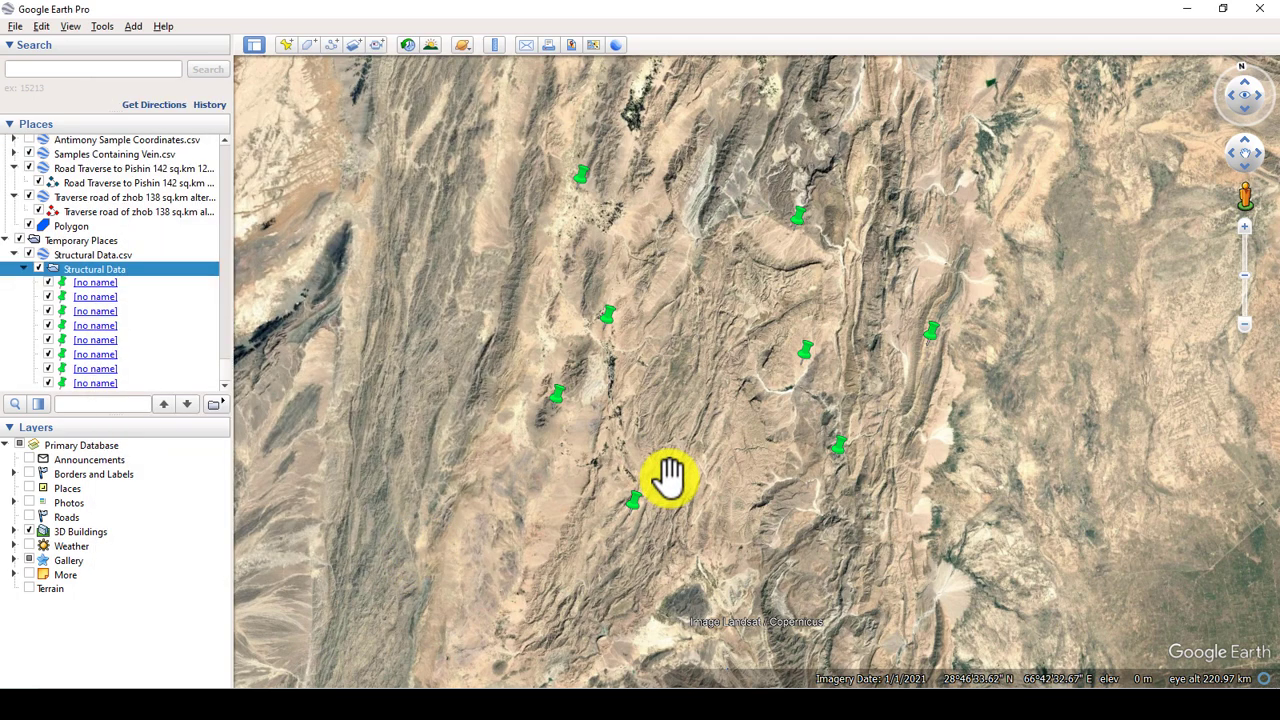
# Hide the imported points and drop Structural Data.csv onto the globe again to reload it
pyautogui.click(25, 269)
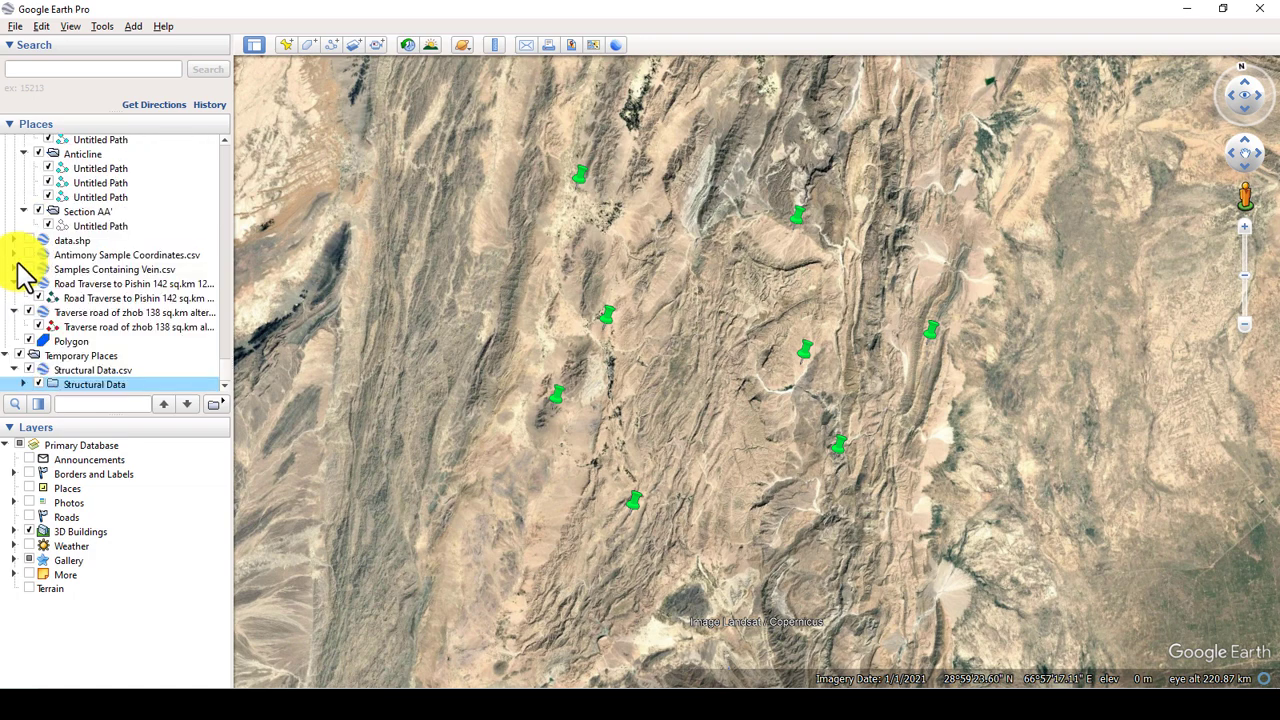
pyautogui.click(40, 384)
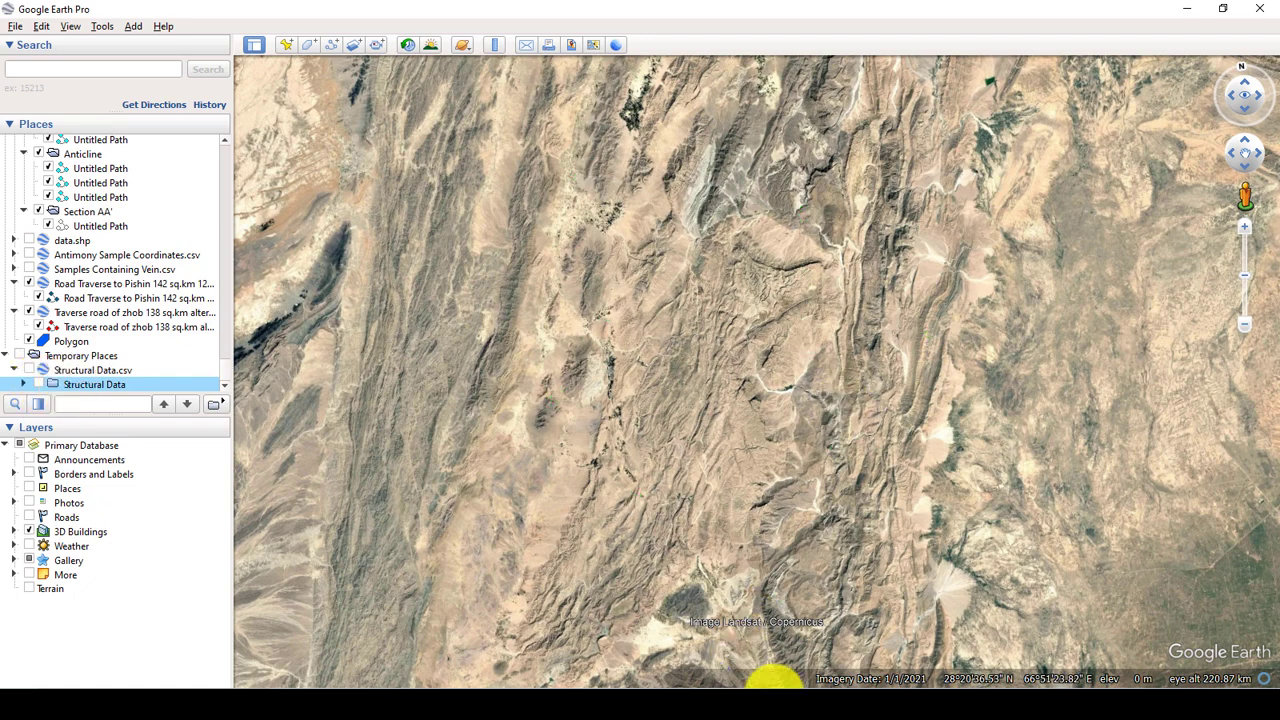
pyautogui.click(371, 682)
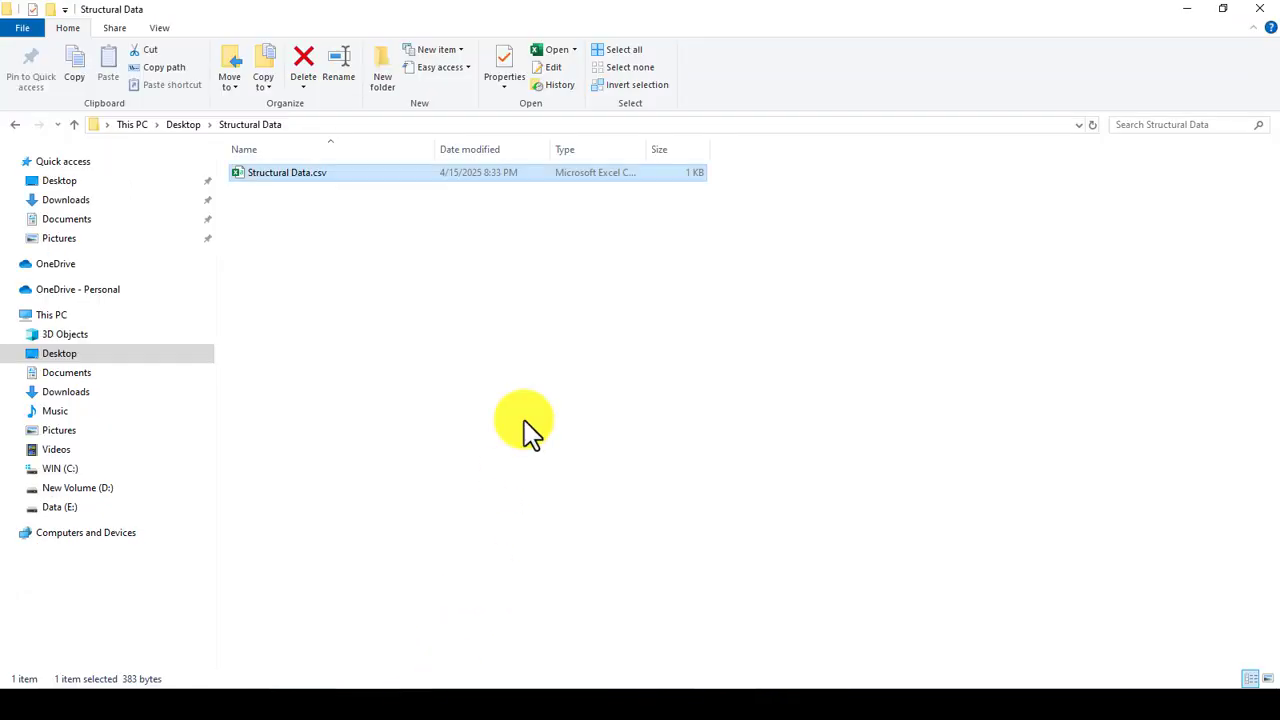
pyautogui.moveTo(358, 180); pyautogui.dragTo(700, 395)
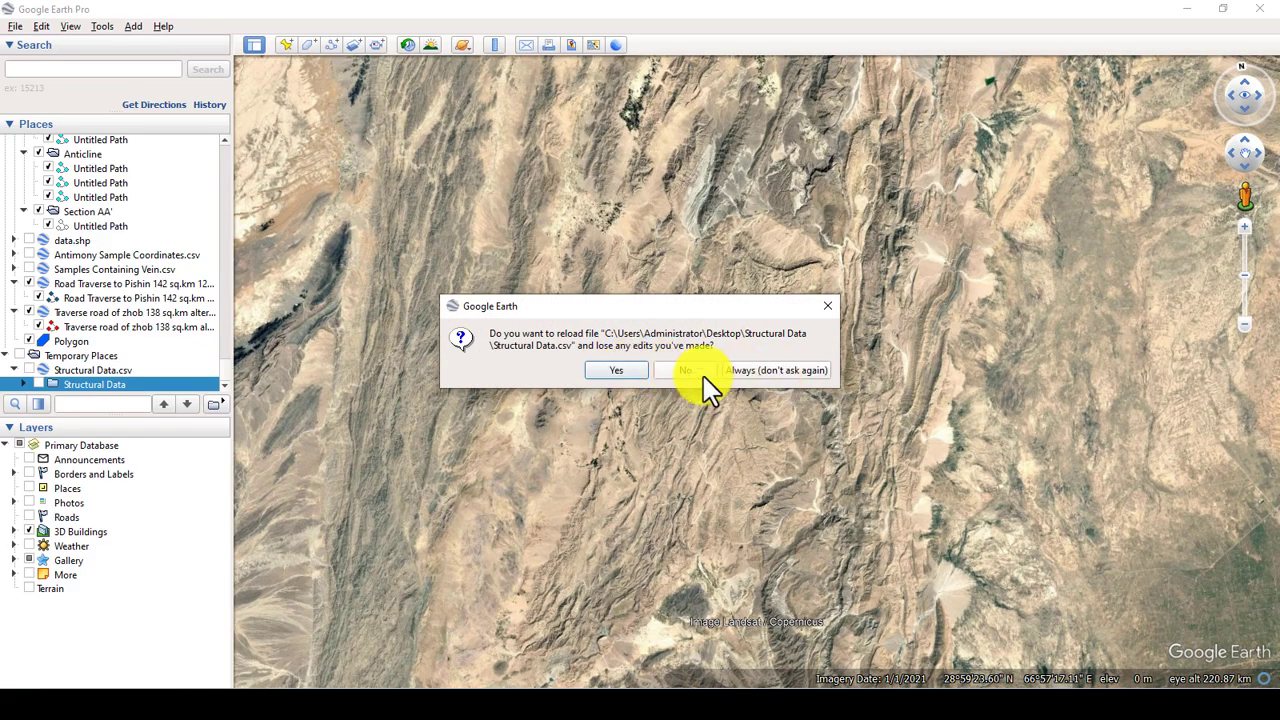
pyautogui.click(776, 376)
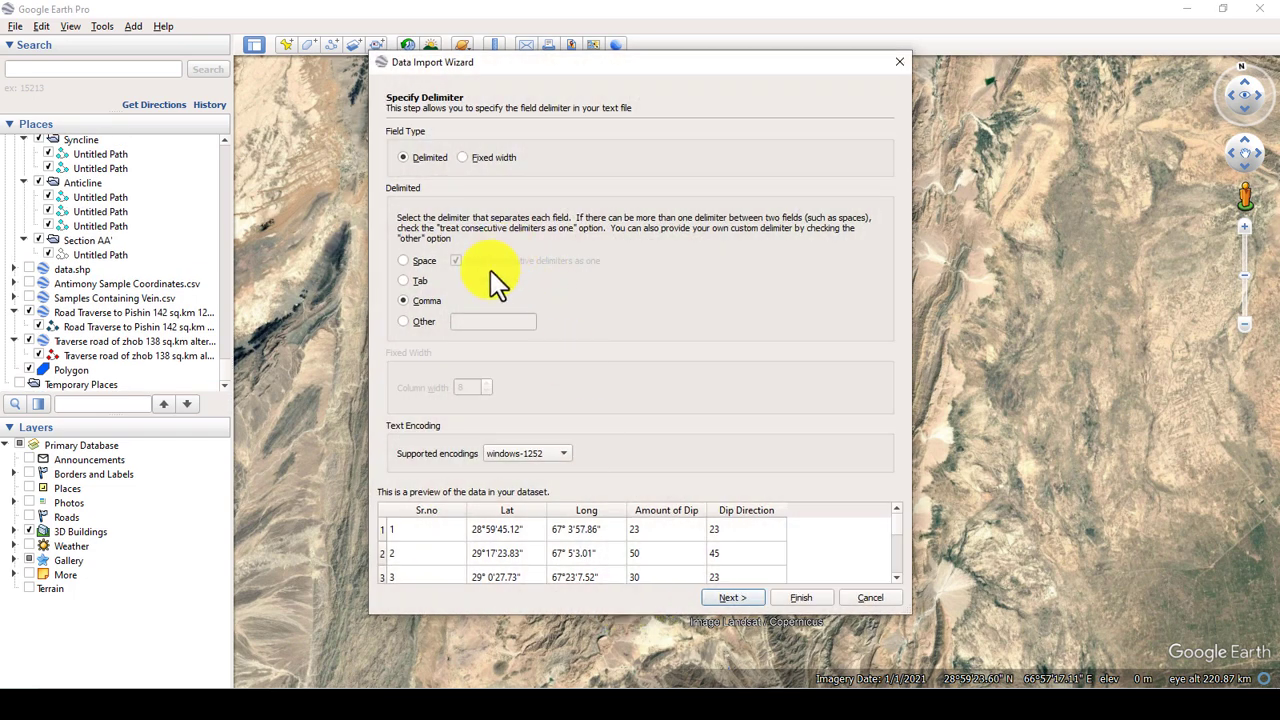
# Keep Comma delimiter and Lat/Long coordinate fields, and finish the import
pyautogui.click(756, 592)
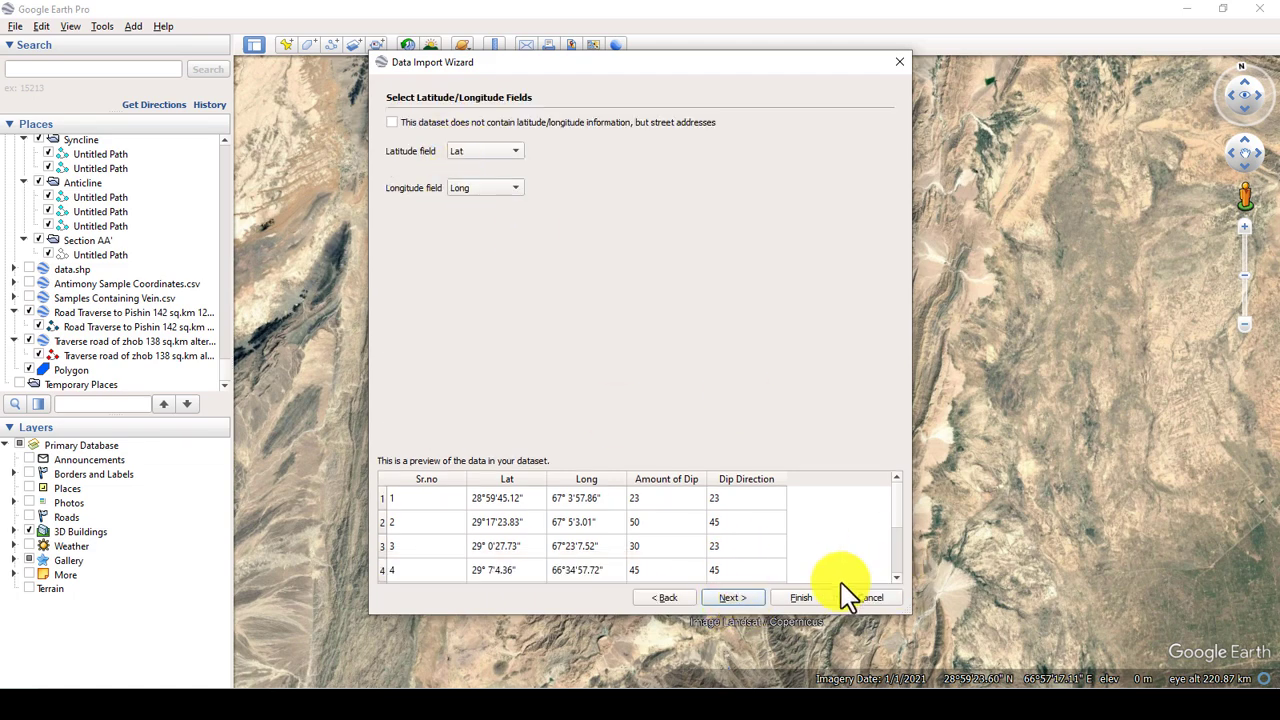
pyautogui.click(733, 598)
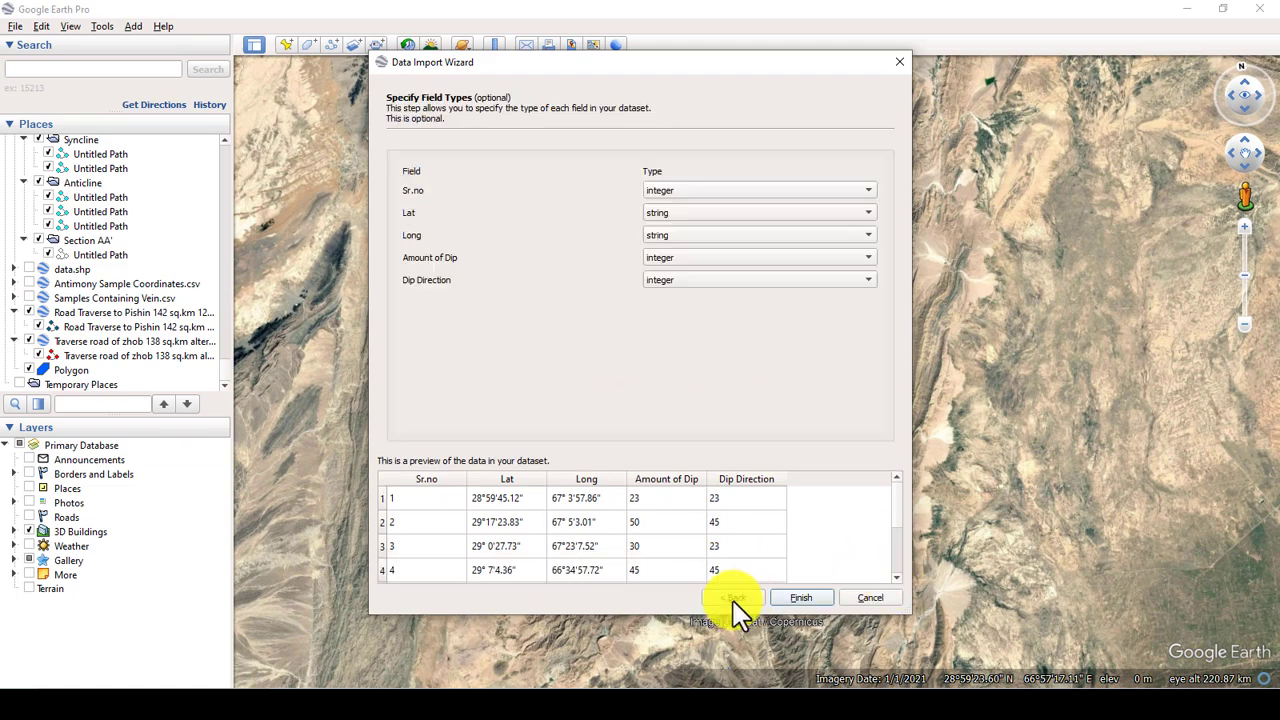
pyautogui.click(803, 600)
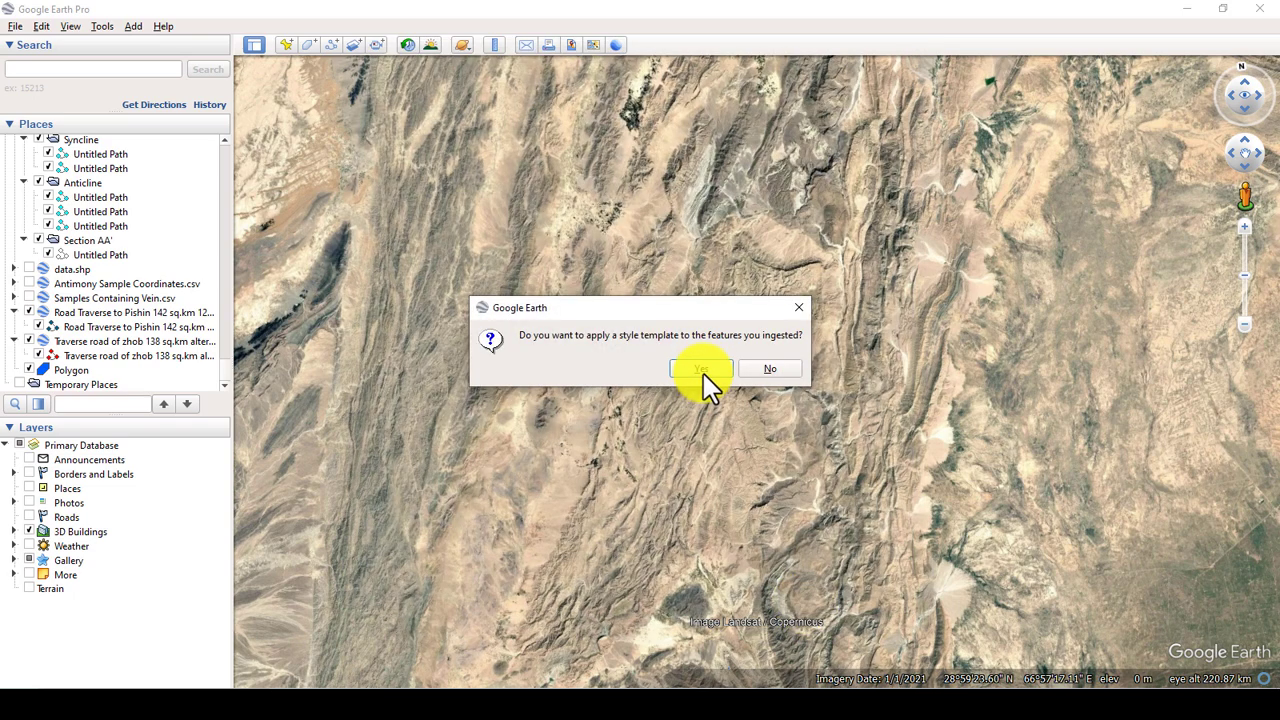
# Create a new style template that names each point by Sr_no
pyautogui.click(702, 372)
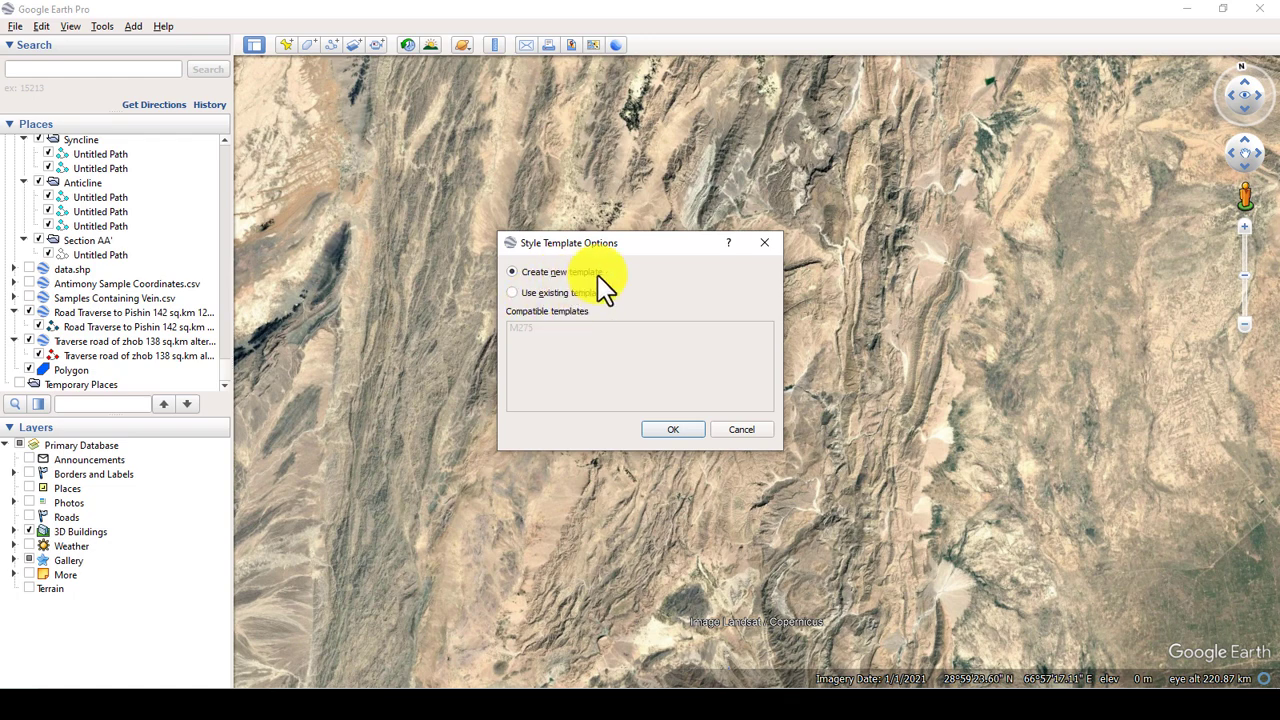
pyautogui.click(658, 433)
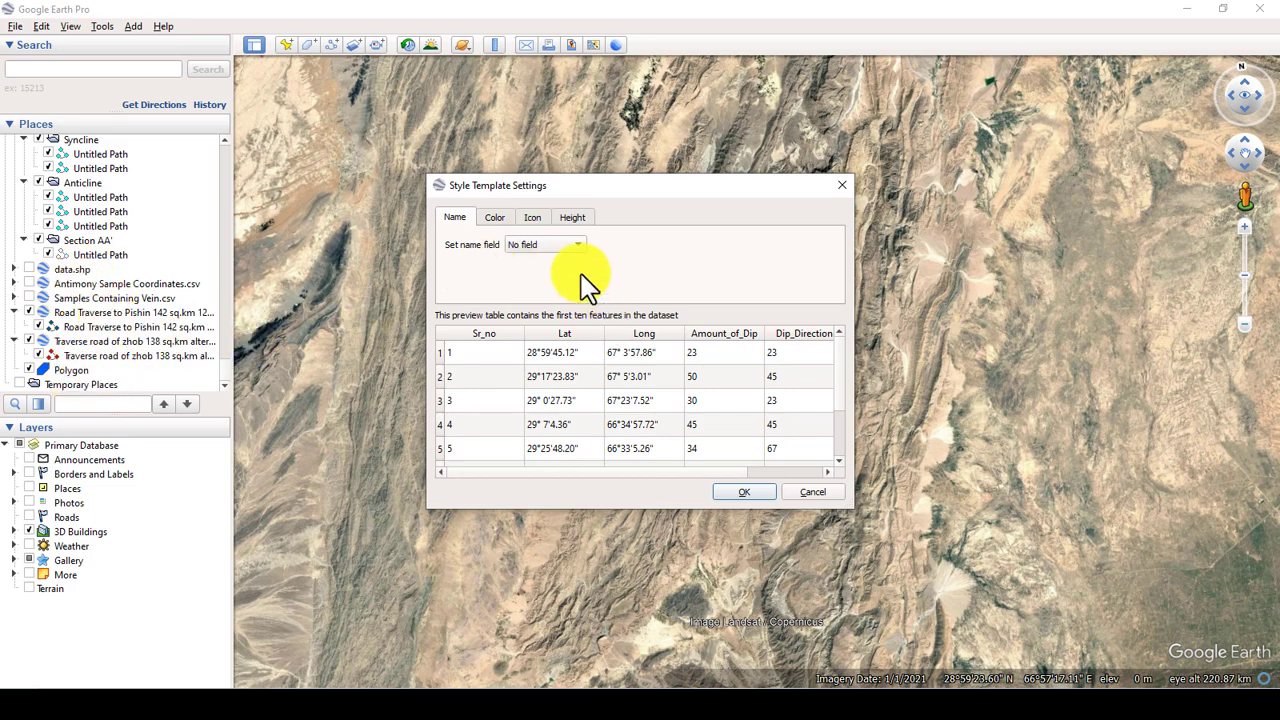
pyautogui.click(548, 246)
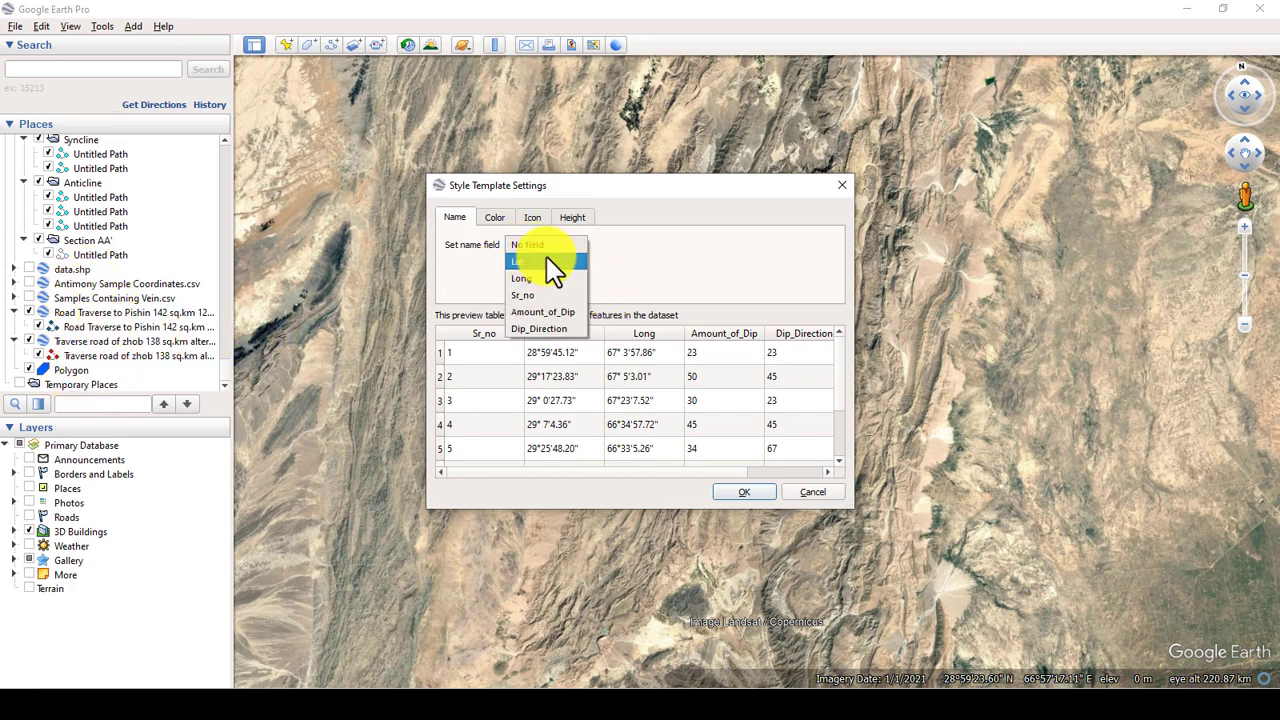
pyautogui.click(548, 296)
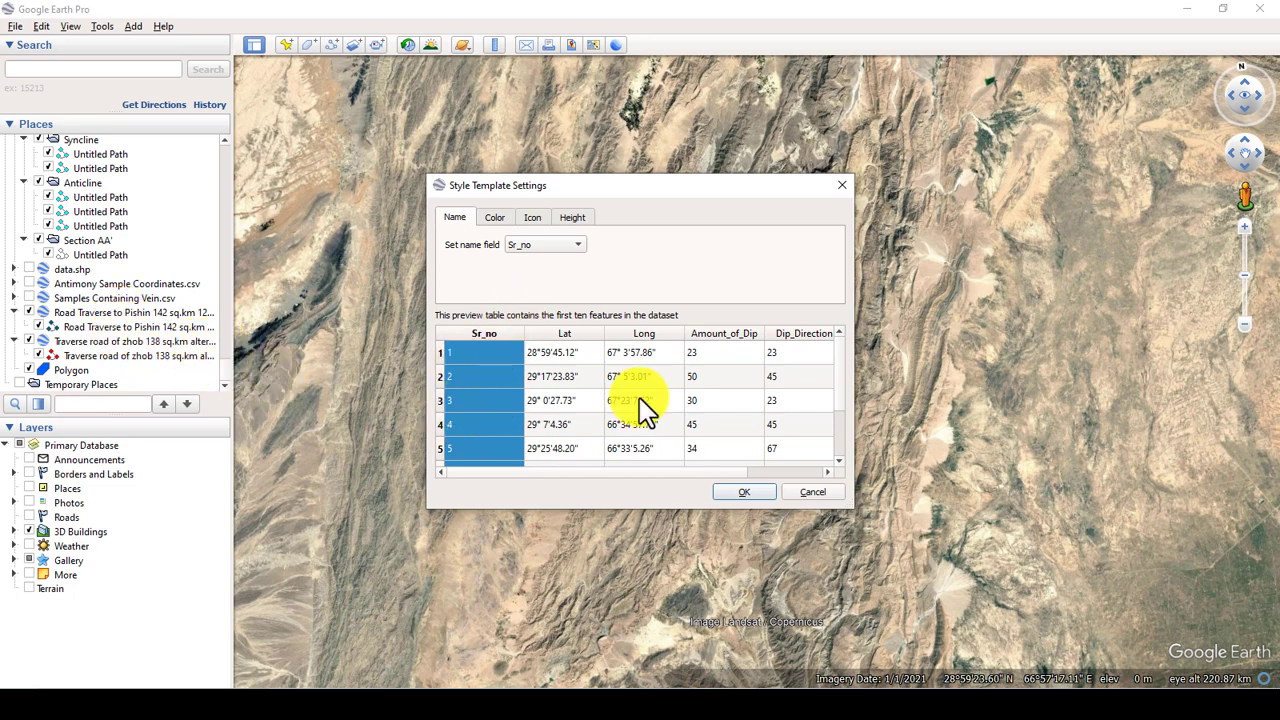
# On the Icon tab, choose one icon for all the points
pyautogui.click(493, 218)
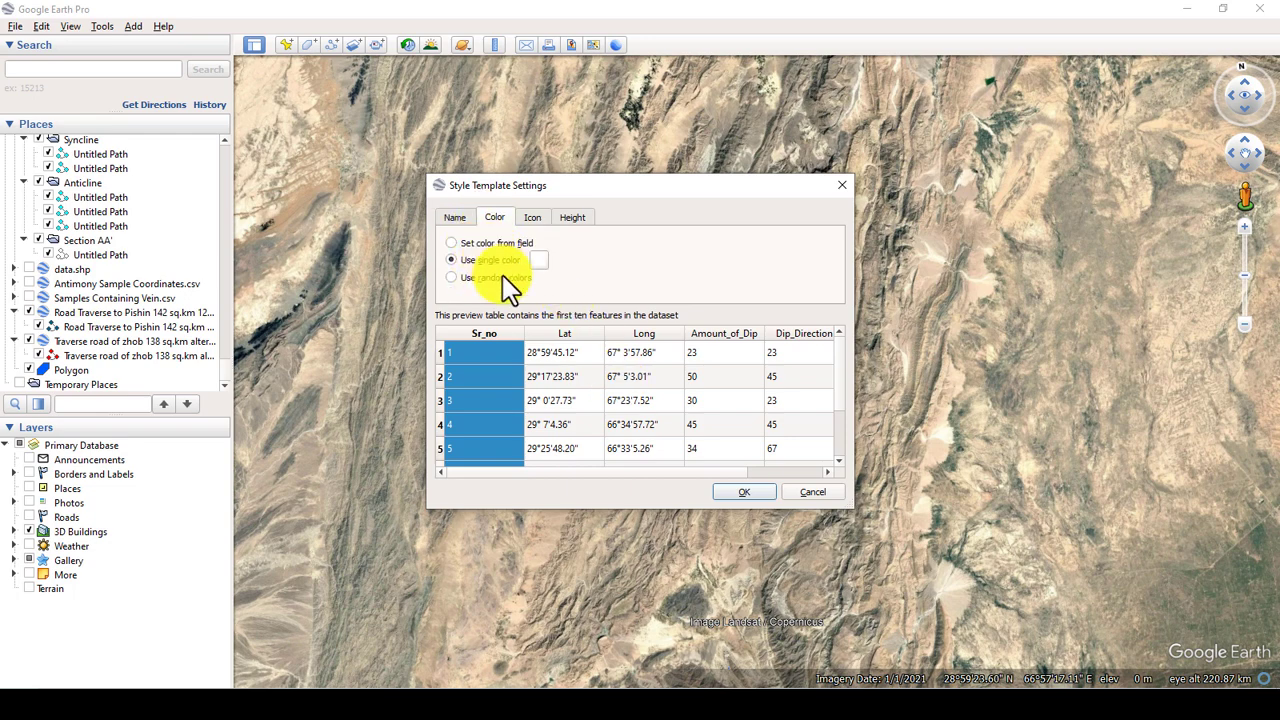
pyautogui.click(531, 218)
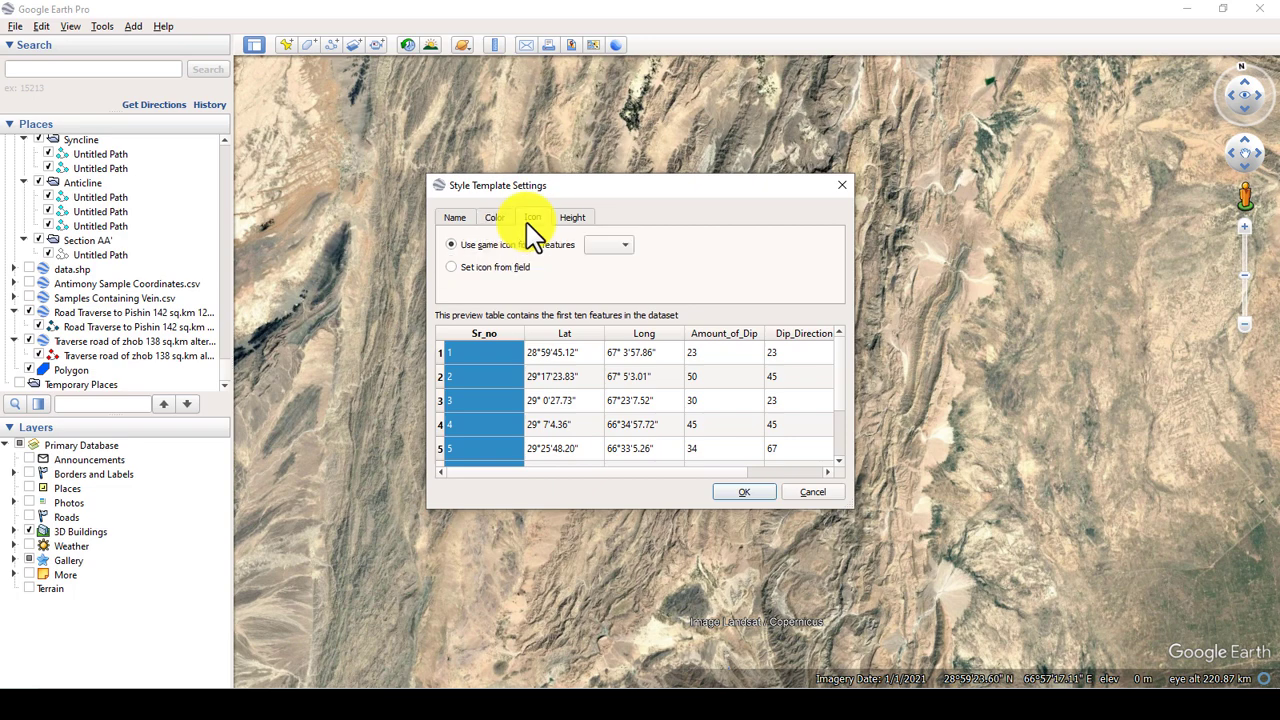
pyautogui.click(607, 245)
pyautogui.scroll(-5, 600, 580)
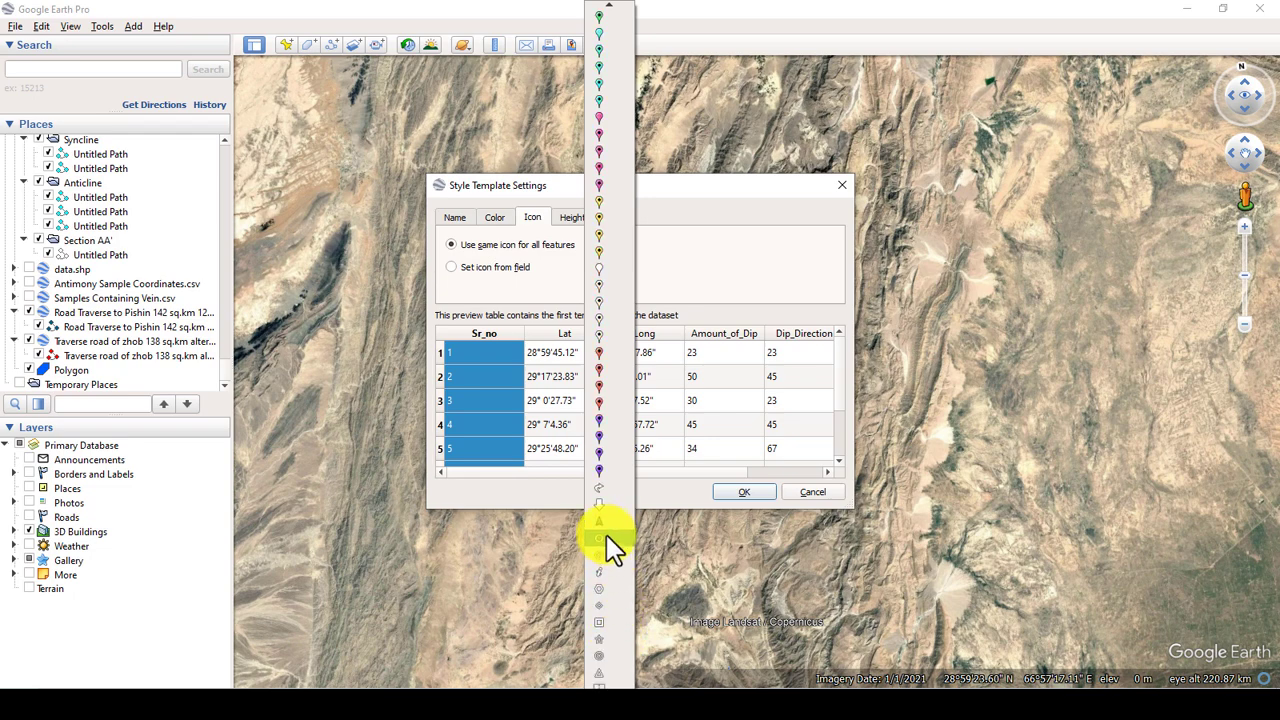
pyautogui.click(609, 522)
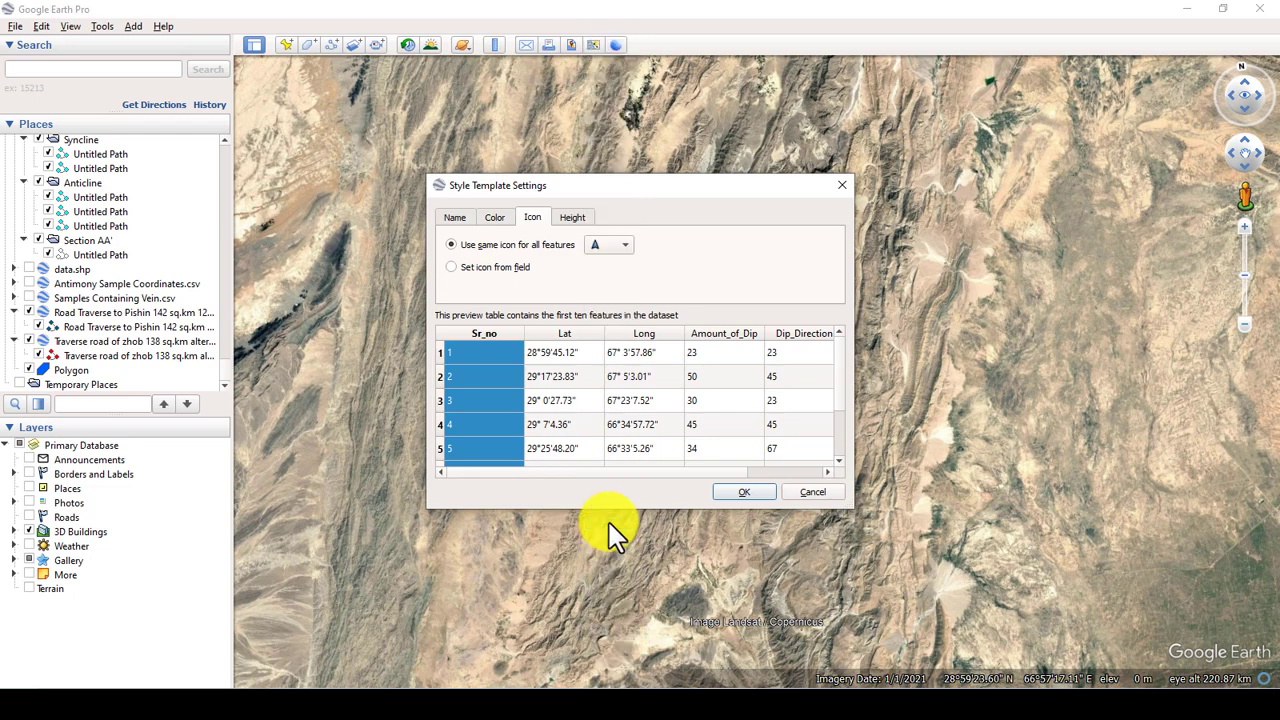
# Set point heights from the Amount_of_Dip field and apply the template settings
pyautogui.click(568, 218)
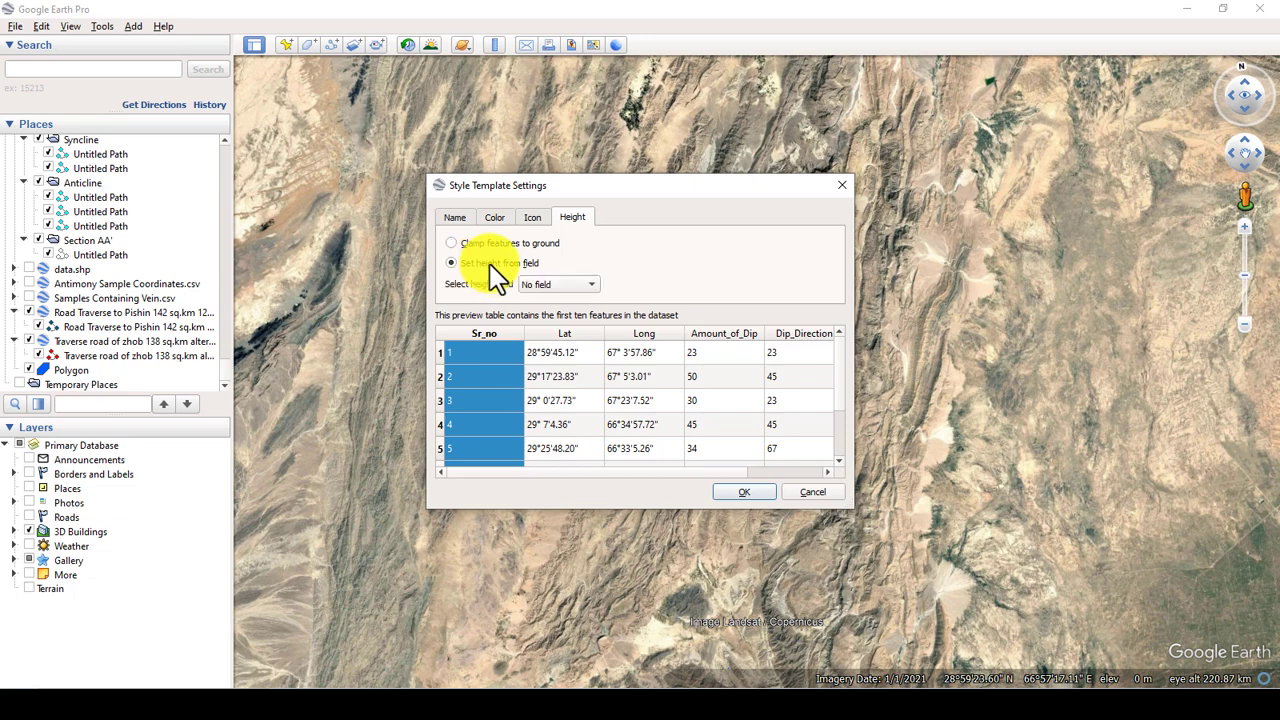
pyautogui.click(531, 285)
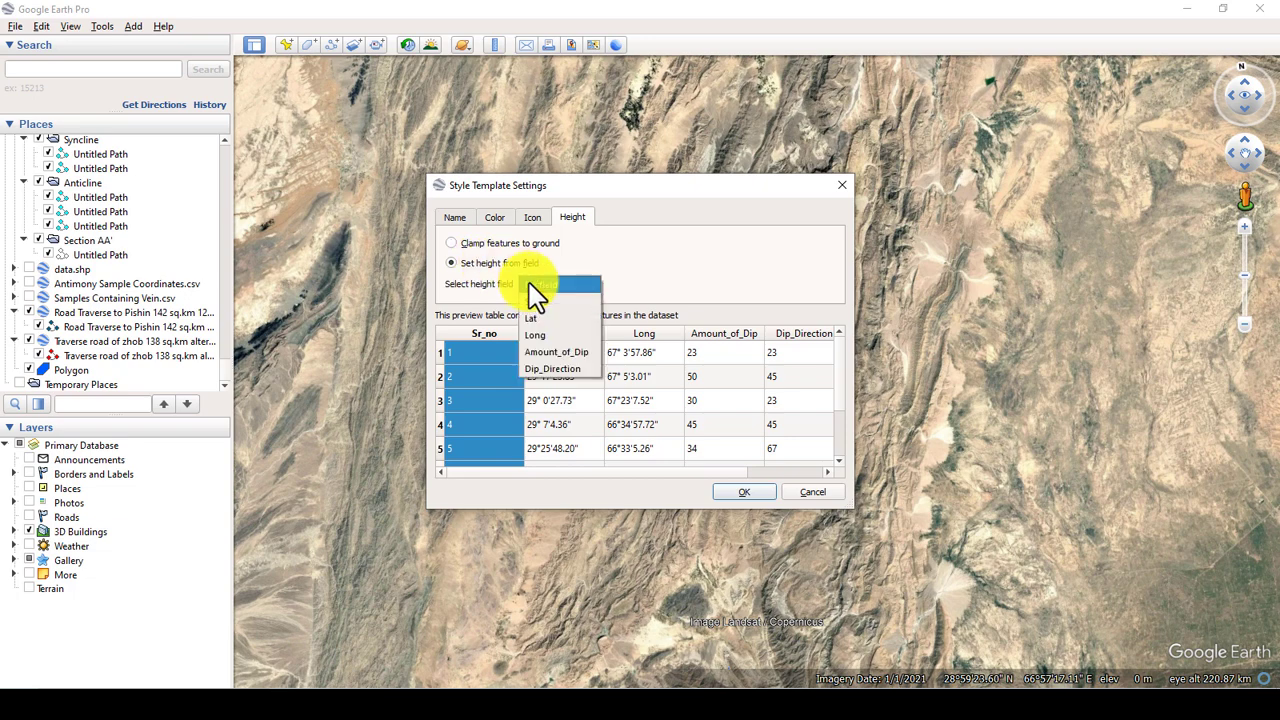
pyautogui.click(554, 356)
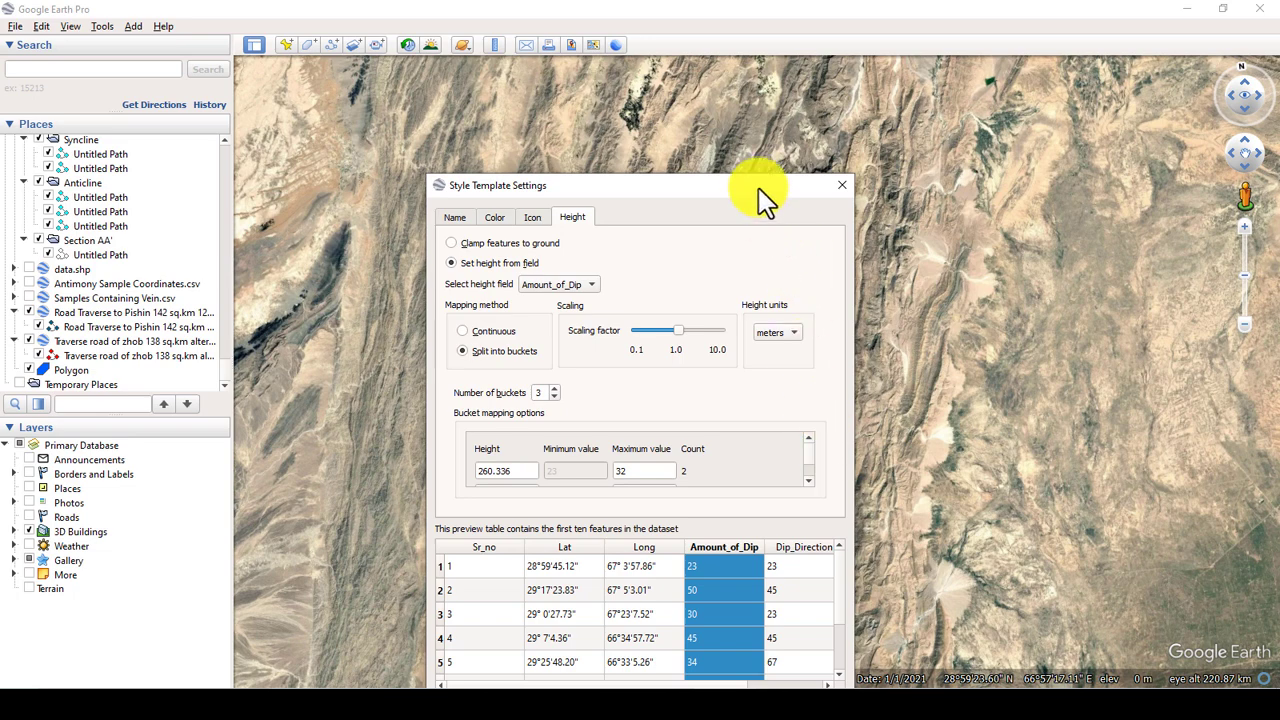
pyautogui.moveTo(758, 188); pyautogui.dragTo(737, 53)
pyautogui.click(722, 574)
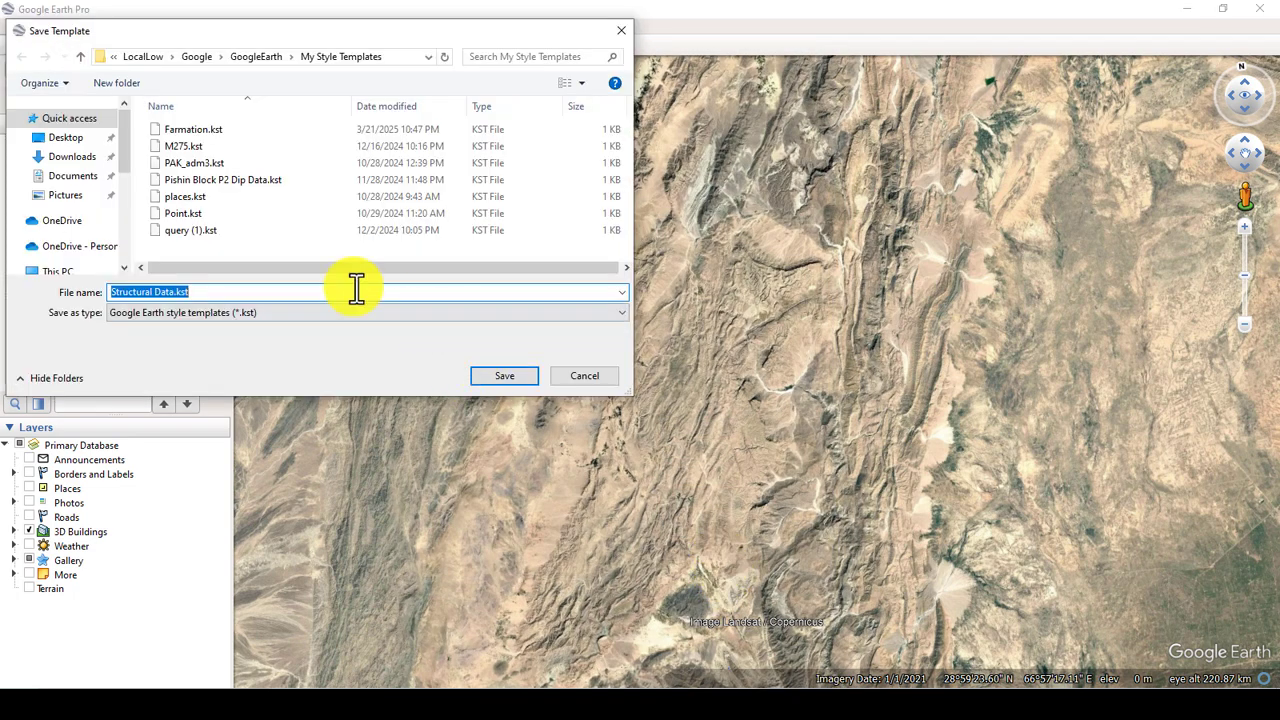
# Save the template as Structural Data.kst in Desktop\Structural Data
pyautogui.click(64, 138)
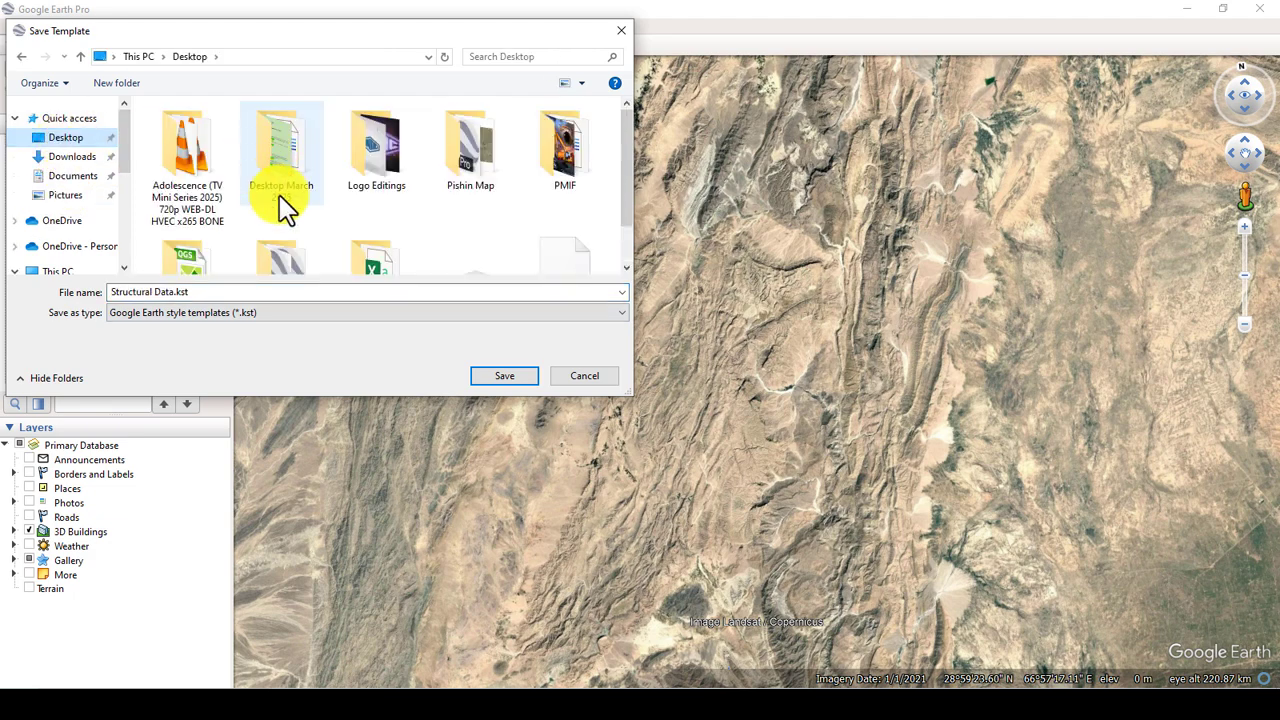
pyautogui.scroll(-1, 470, 206)
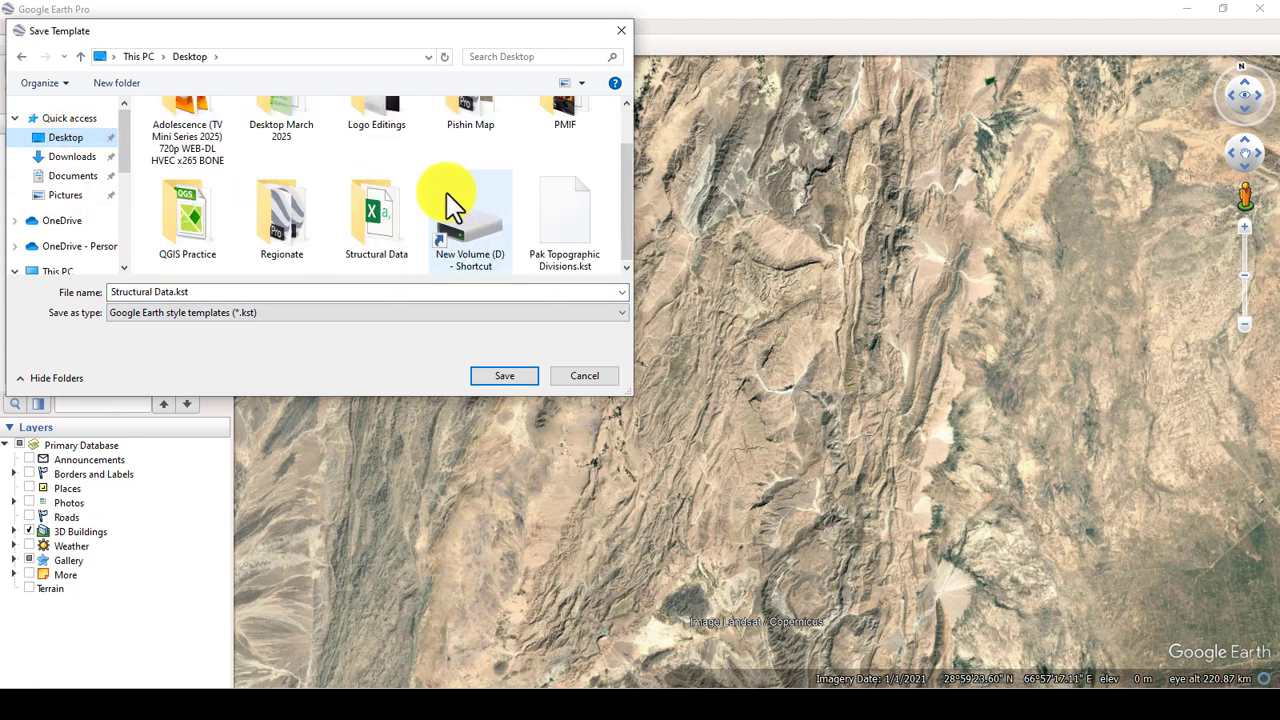
pyautogui.doubleClick(380, 232)
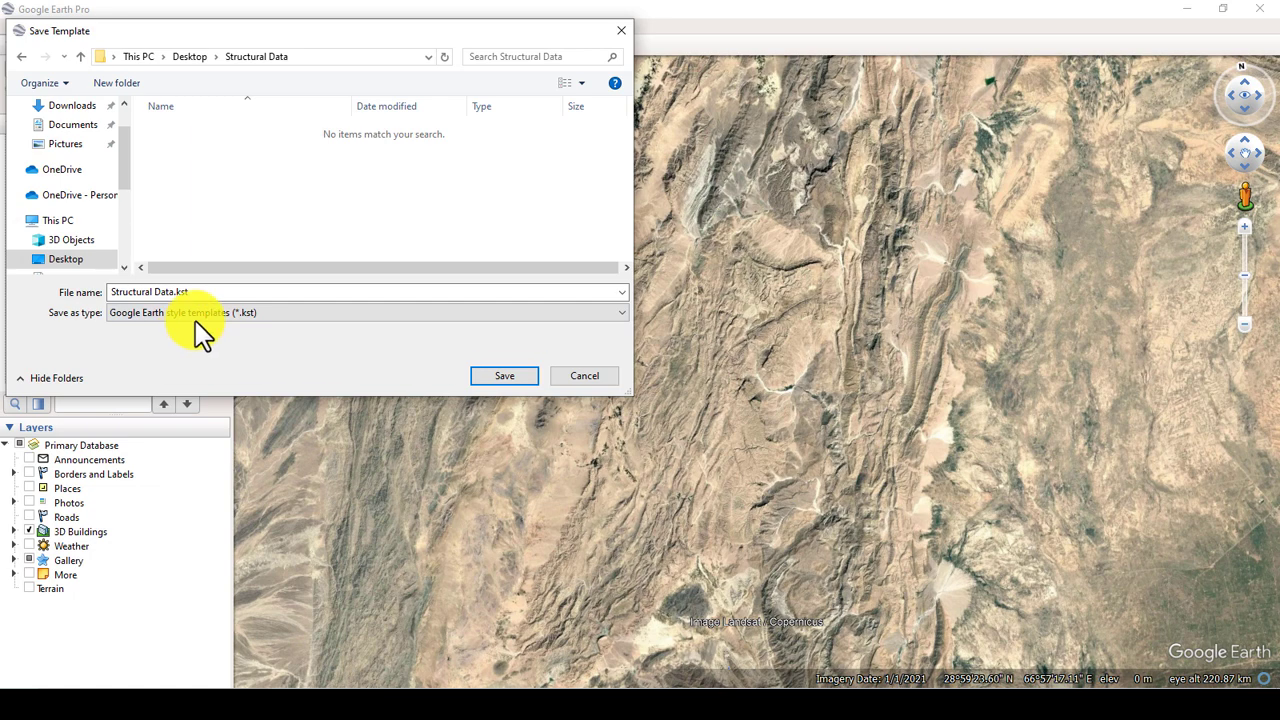
pyautogui.click(504, 376)
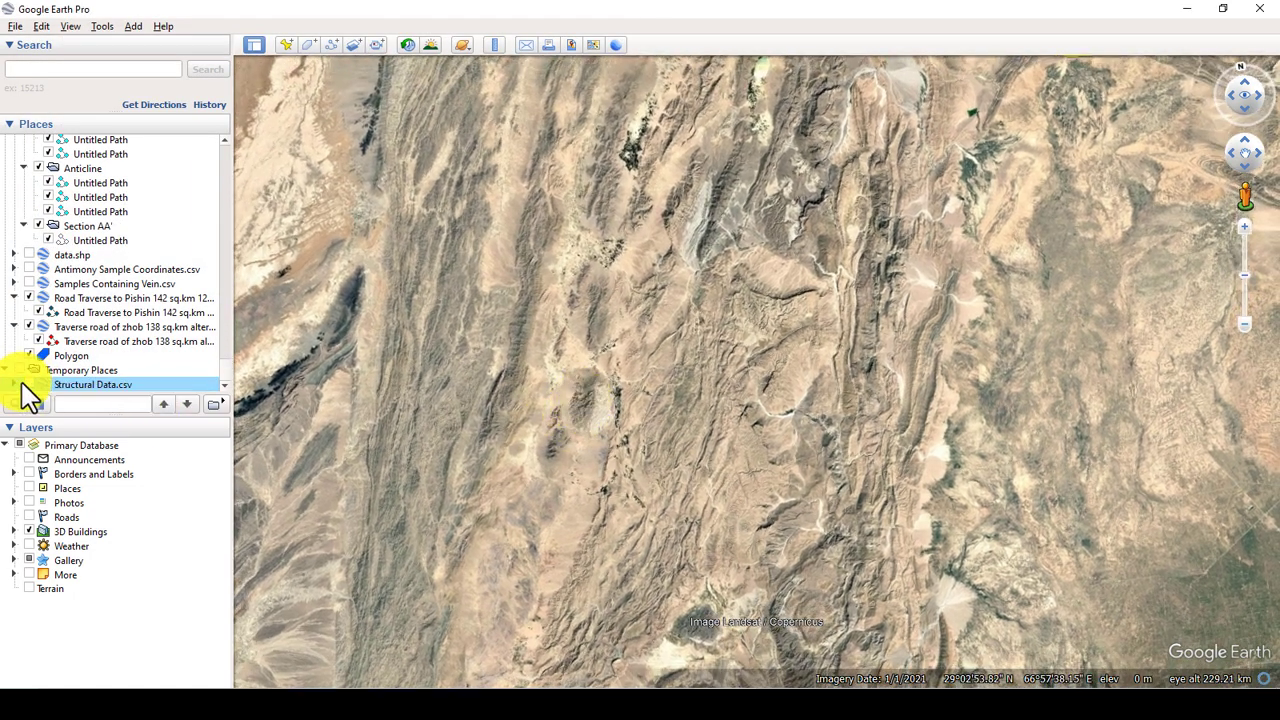
# Tilt and rotate the 3D view to show points 1–8 raised above the terrain
pyautogui.moveTo(593, 340); pyautogui.dragTo(708, 628, button='middle')
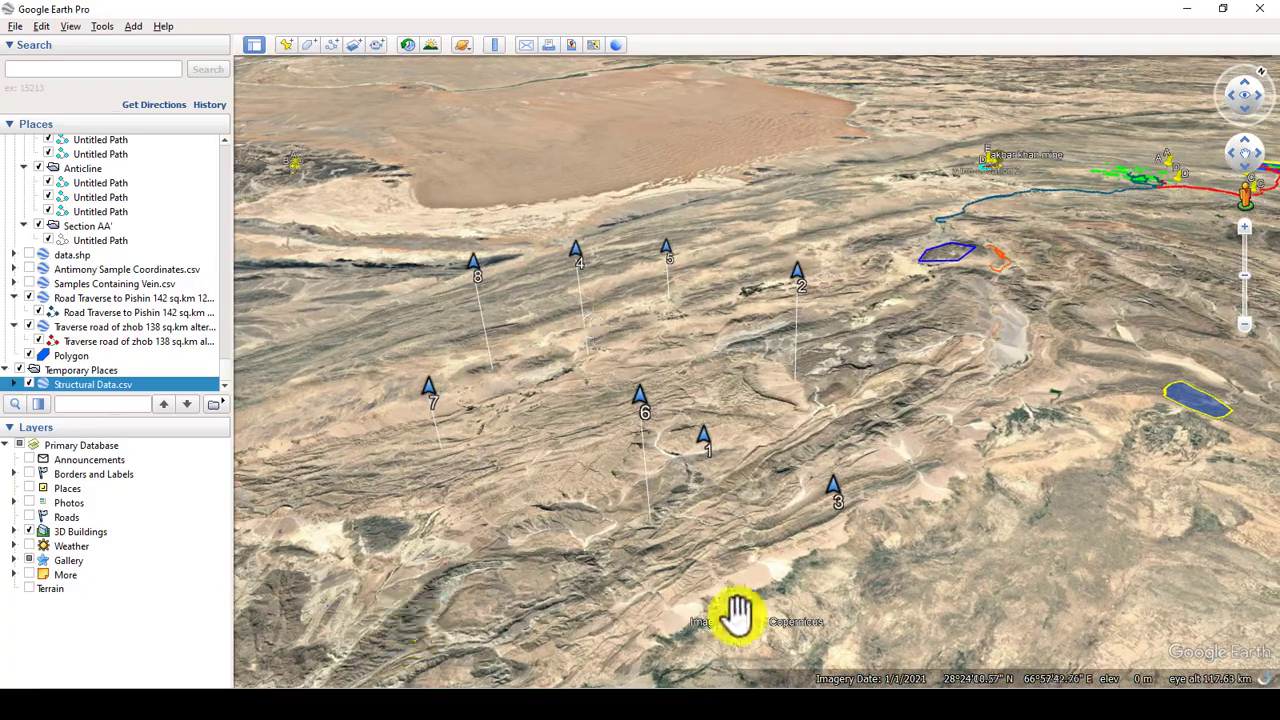
pyautogui.moveTo(710, 551); pyautogui.dragTo(760, 517, button='middle')
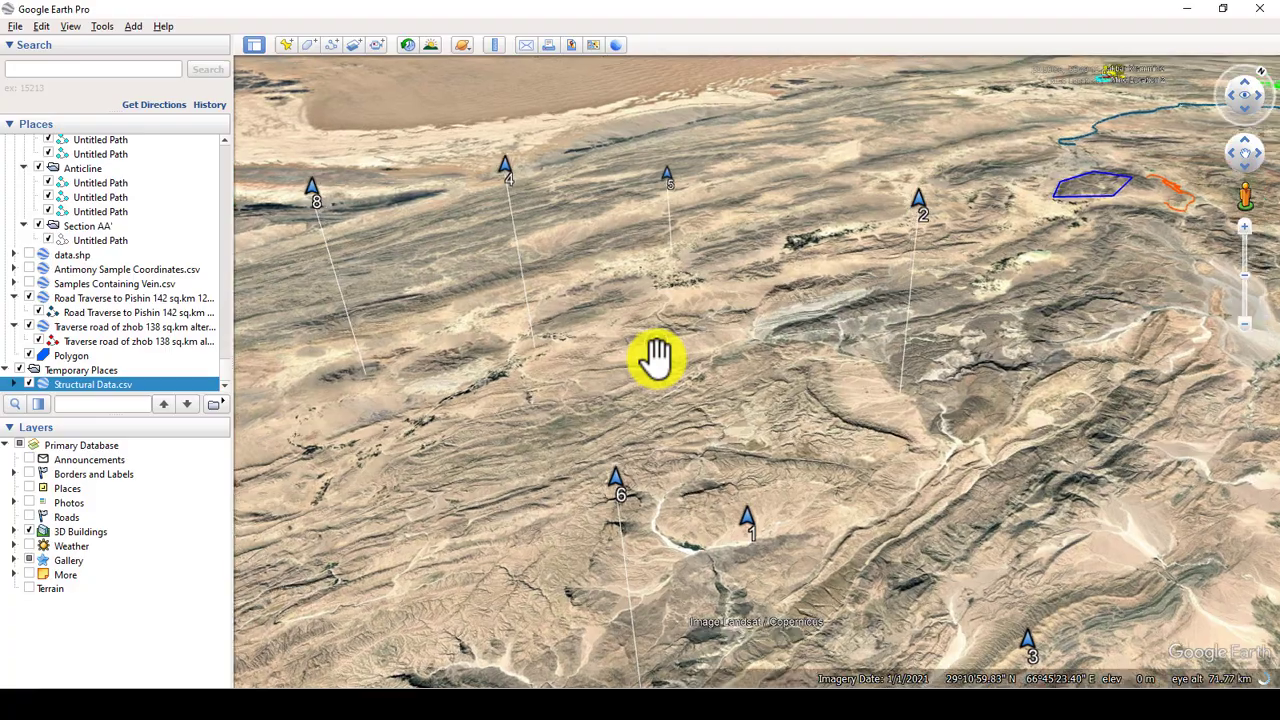
pyautogui.moveTo(657, 358); pyautogui.dragTo(623, 450, button='middle')
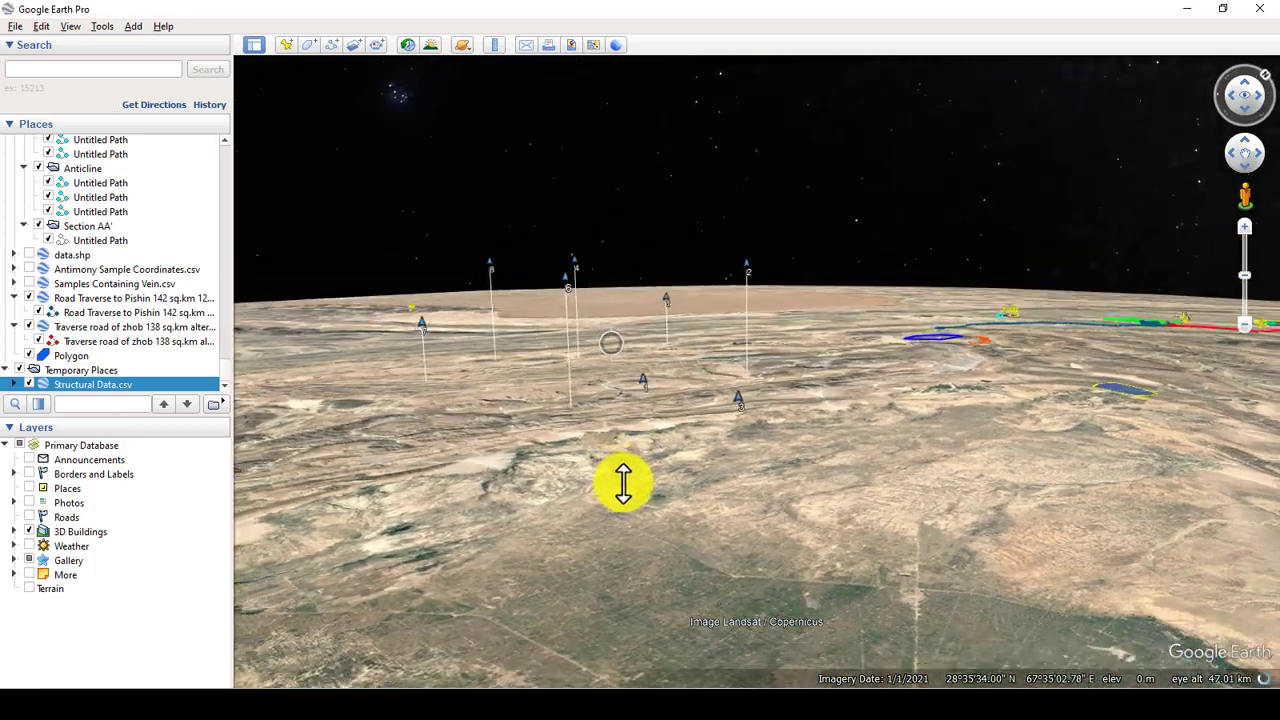
pyautogui.moveTo(623, 484); pyautogui.dragTo(606, 391, button='middle')
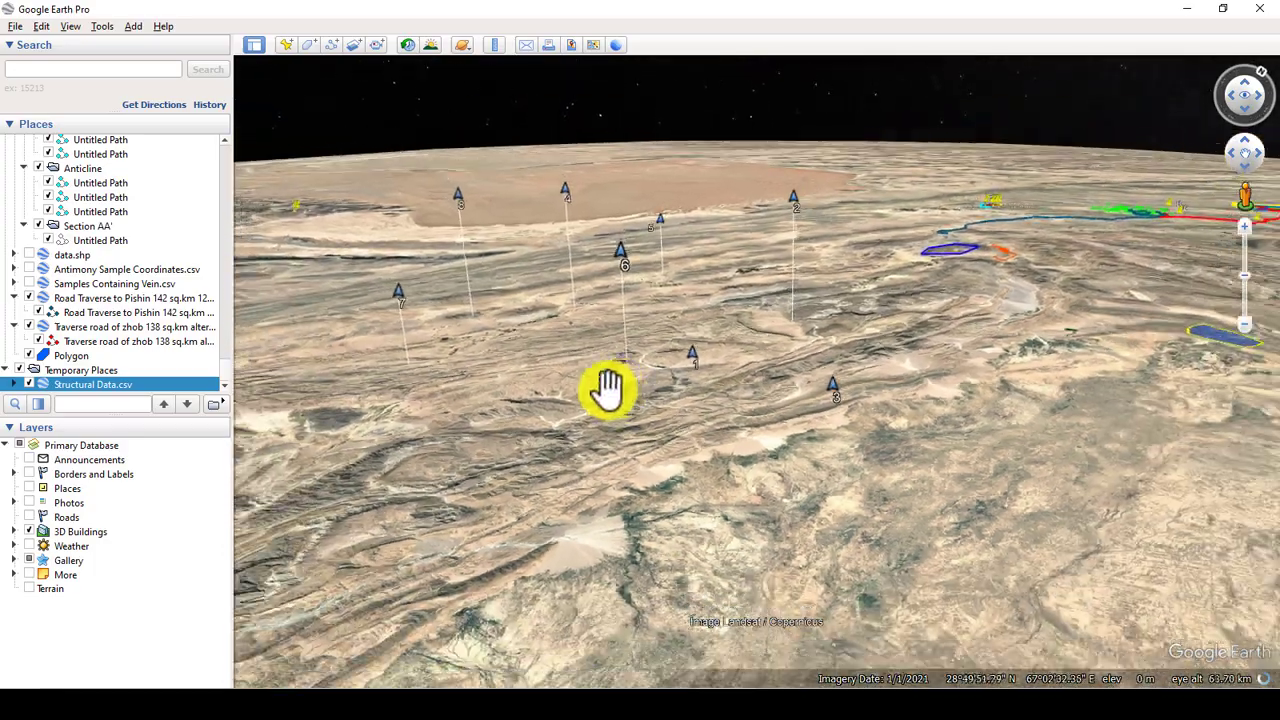
# Expand Structural Data.csv to list placemarks 1–8, then open the Structural Data folder's Properties
pyautogui.rightClick(89, 383)
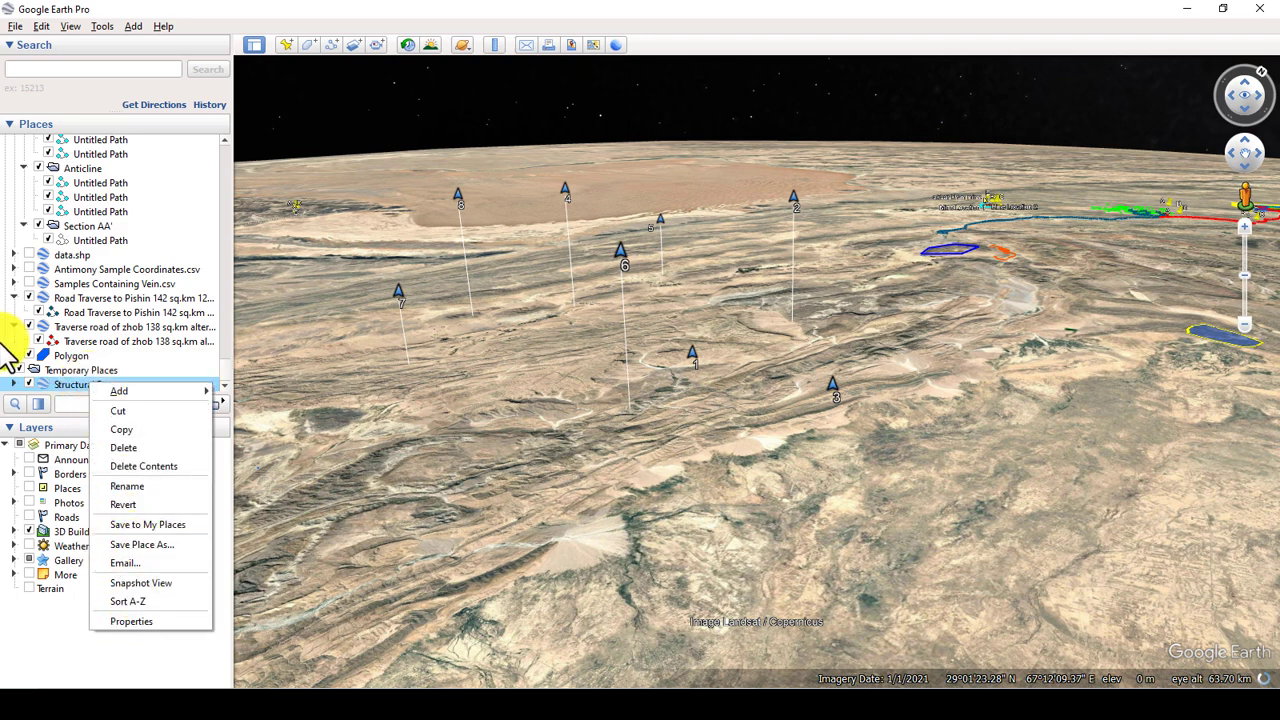
pyautogui.click(35, 398)
pyautogui.click(26, 384)
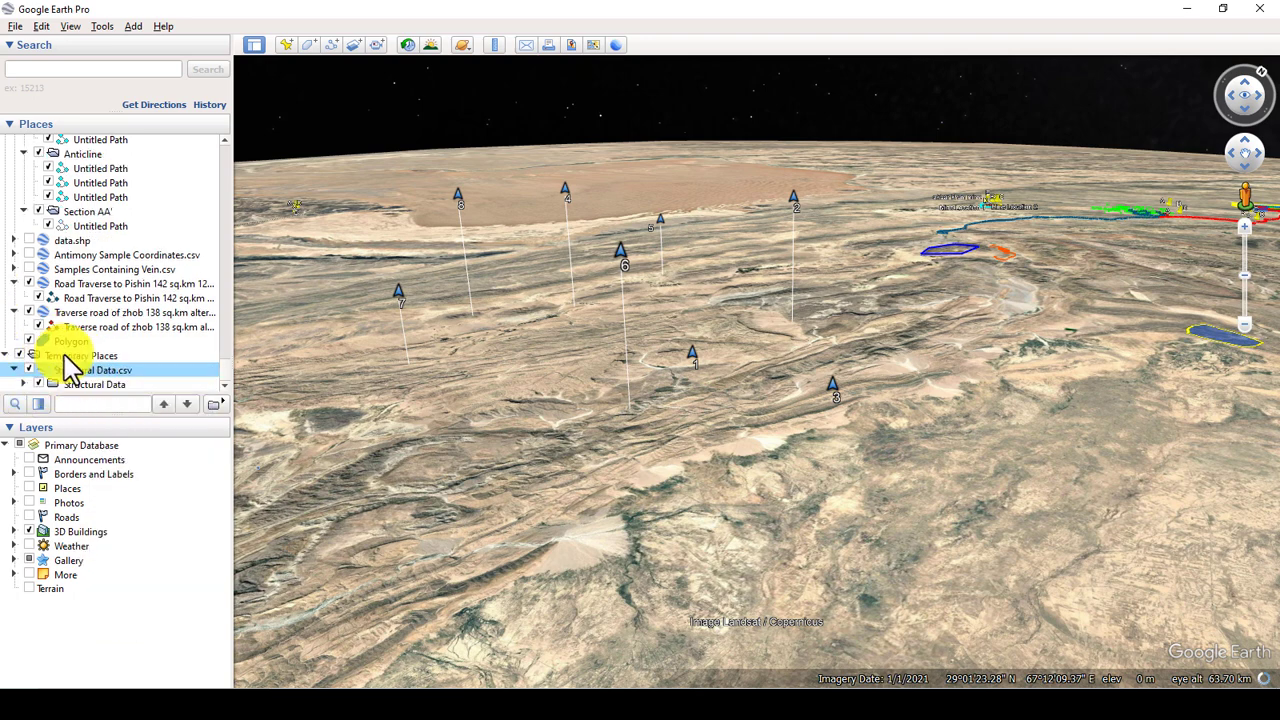
pyautogui.click(25, 384)
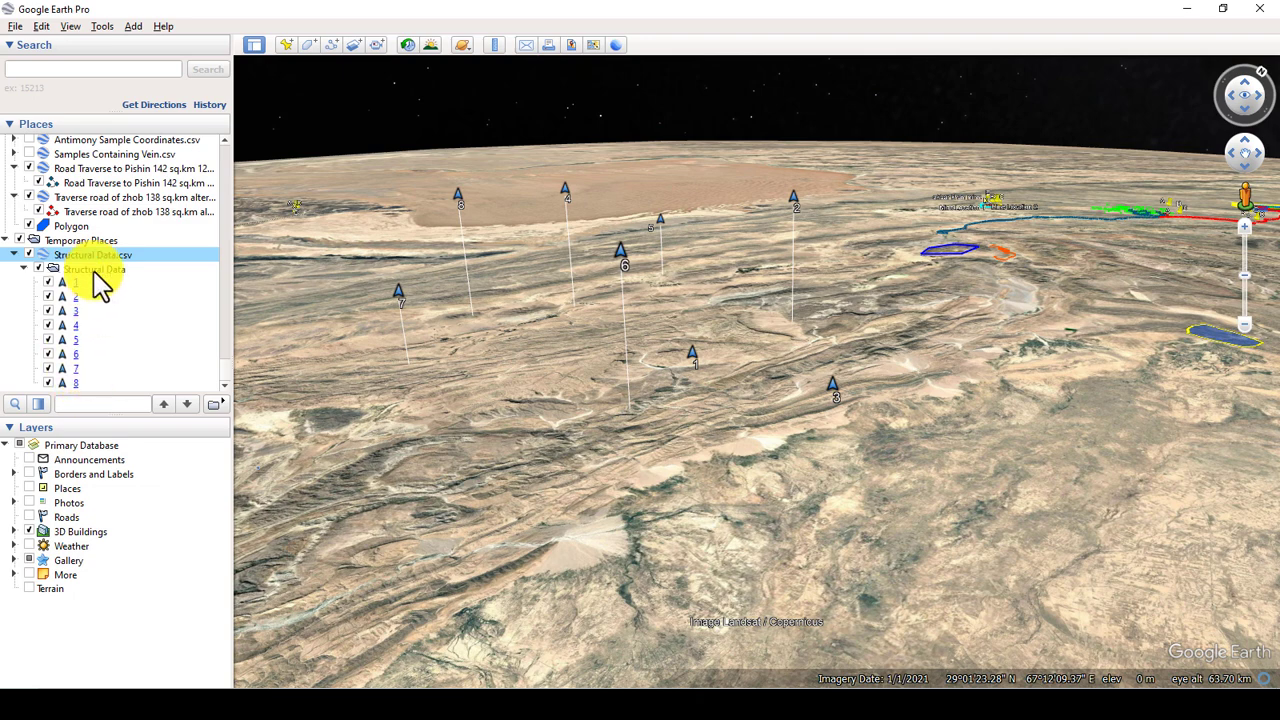
pyautogui.rightClick(93, 269)
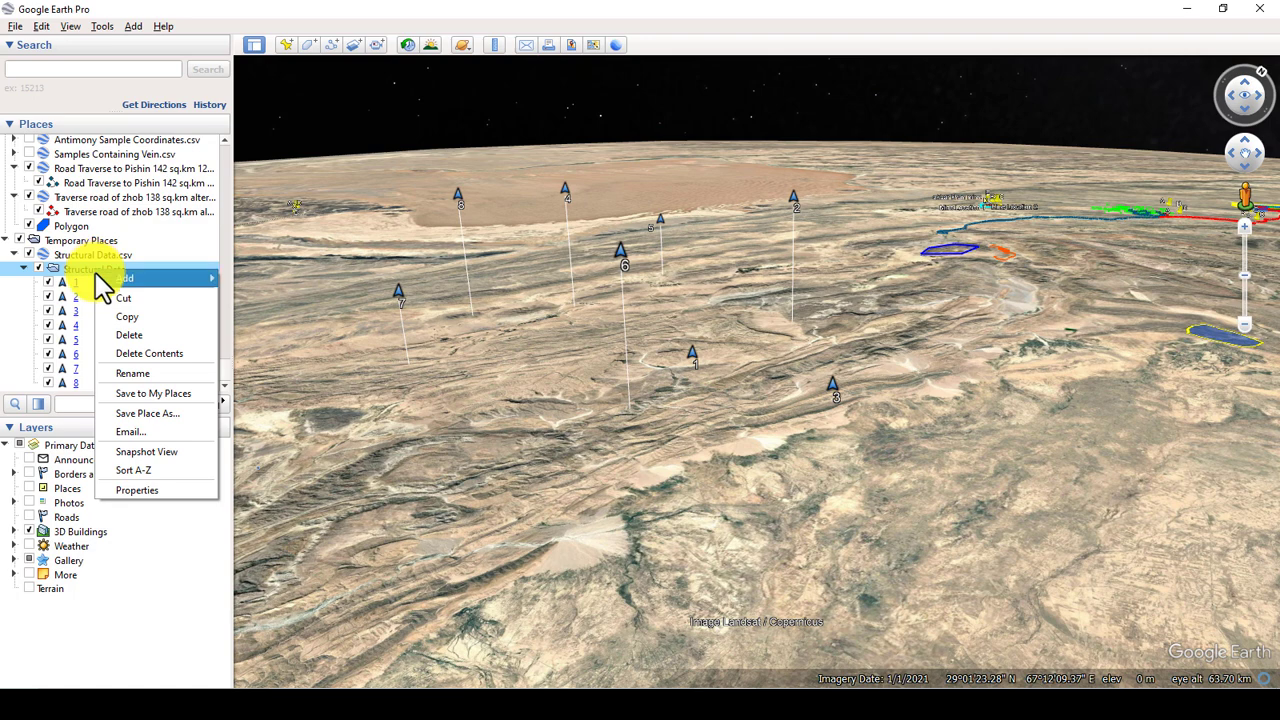
pyautogui.click(140, 491)
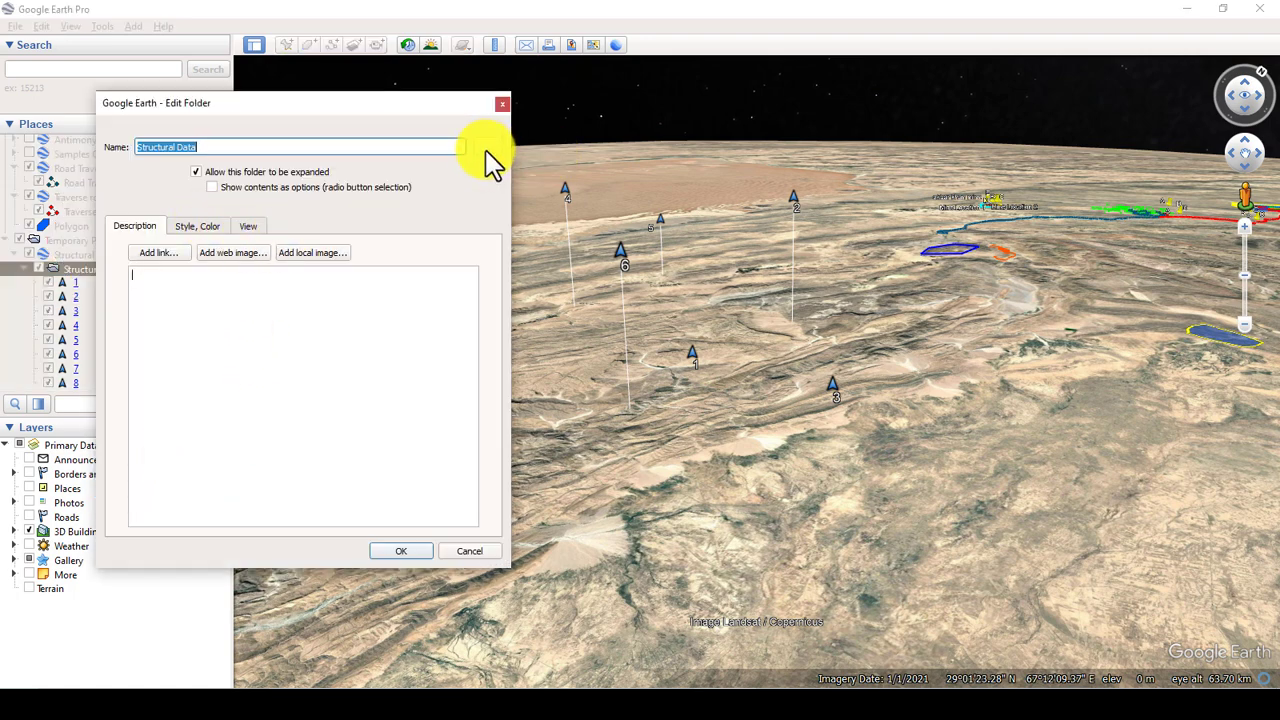
# Give the Structural Data folder a shared style using the green pushpin icon and apply it
pyautogui.click(205, 226)
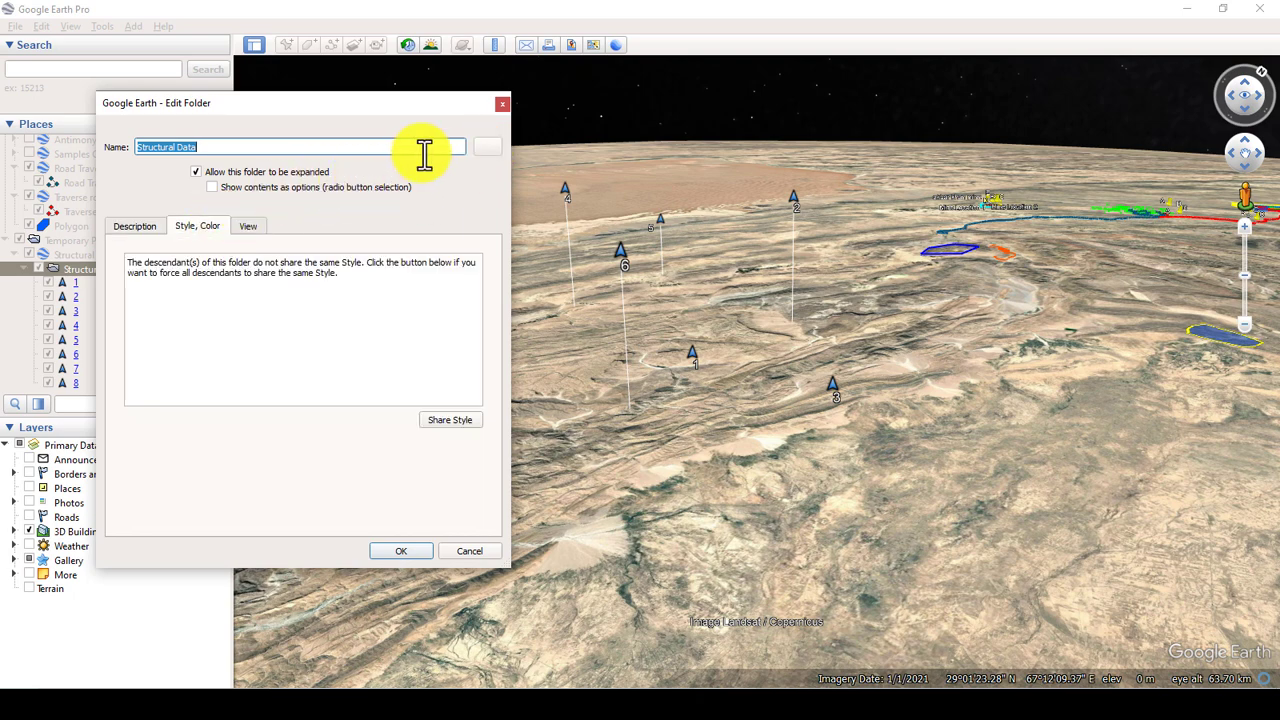
pyautogui.click(450, 420)
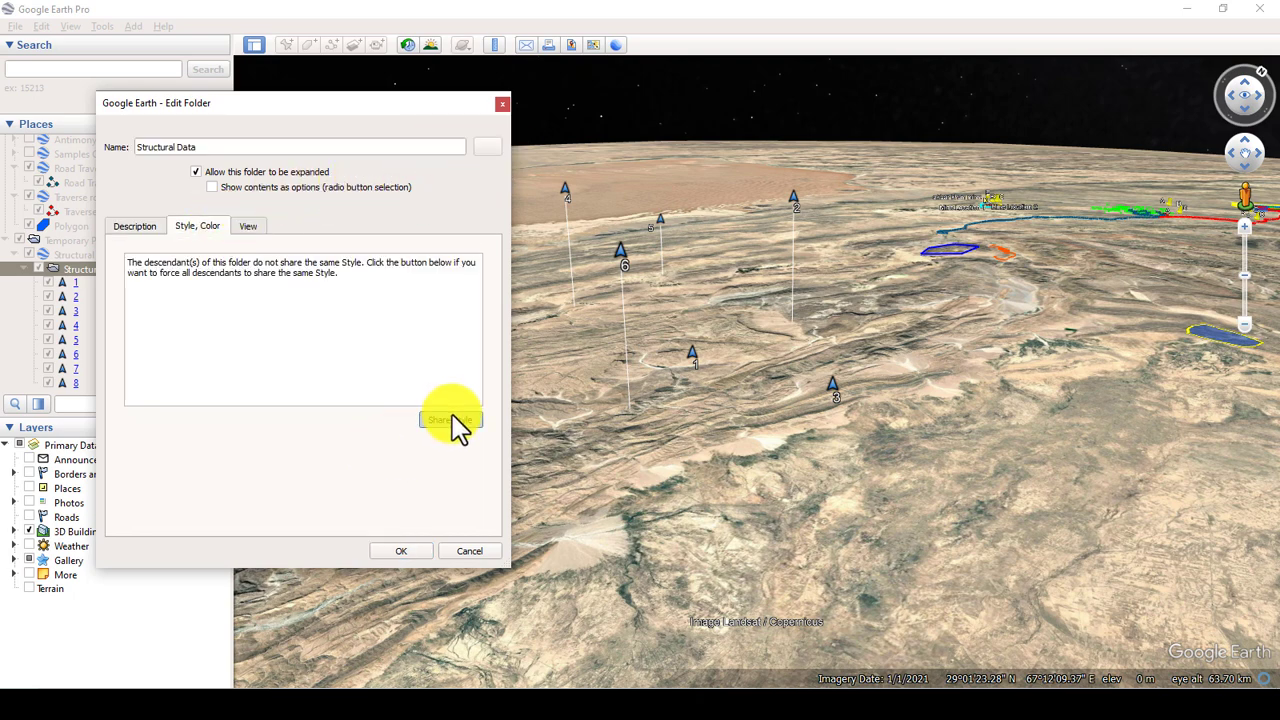
pyautogui.click(484, 150)
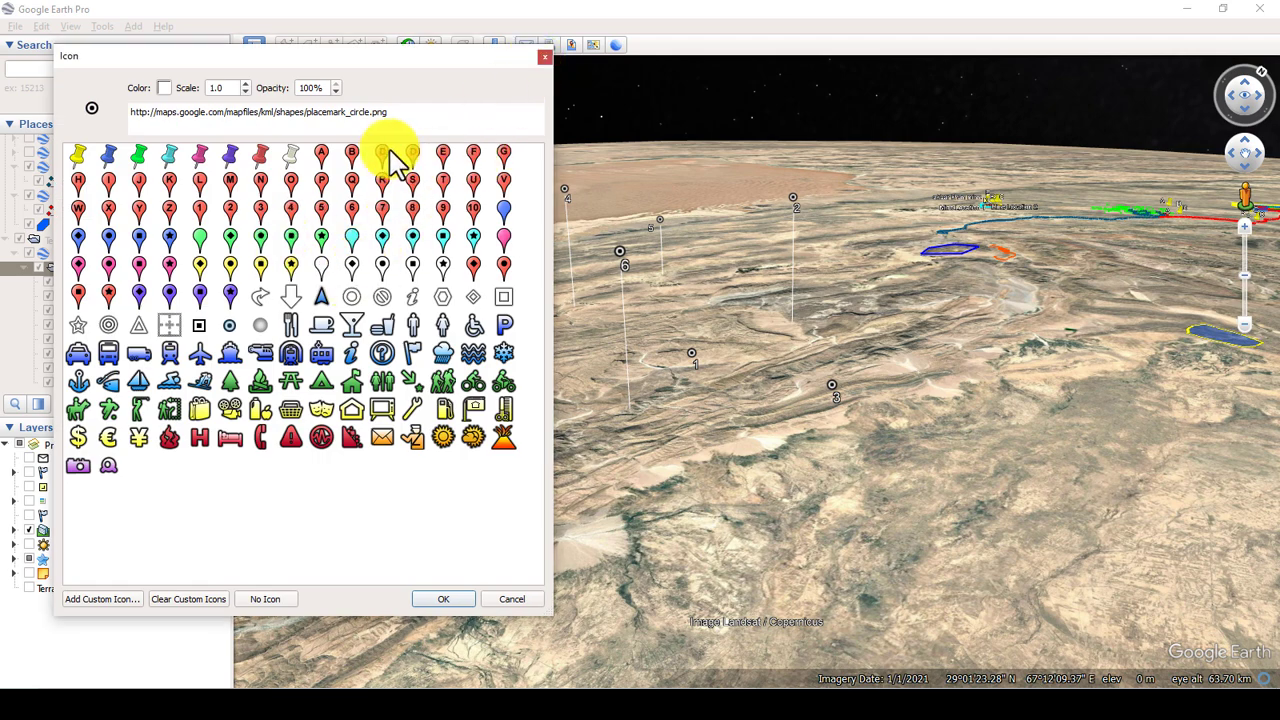
pyautogui.click(510, 599)
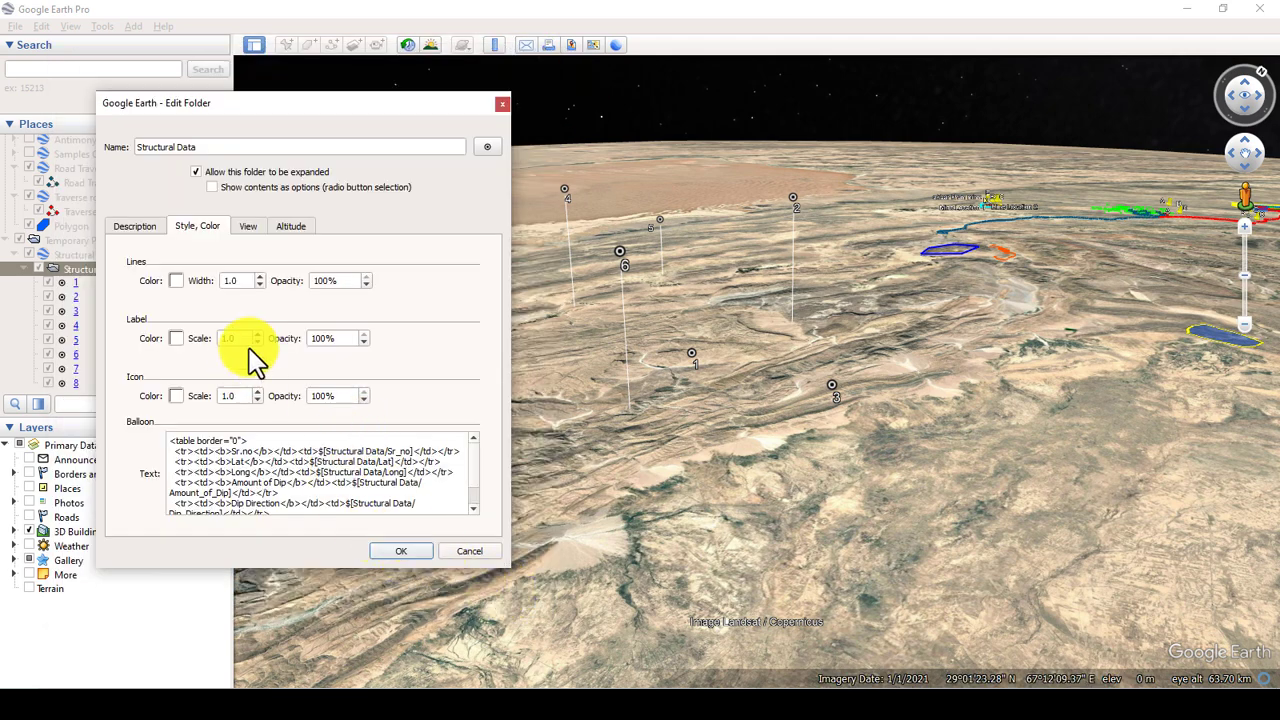
pyautogui.click(161, 228)
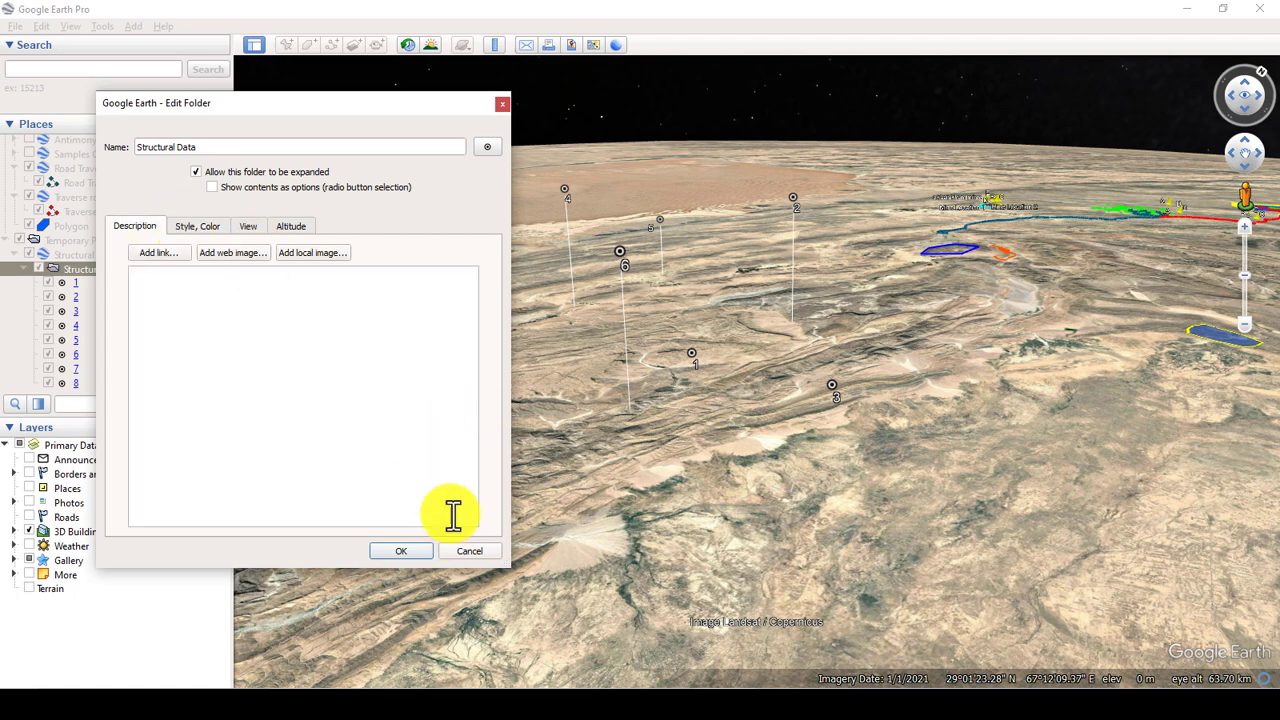
pyautogui.click(198, 230)
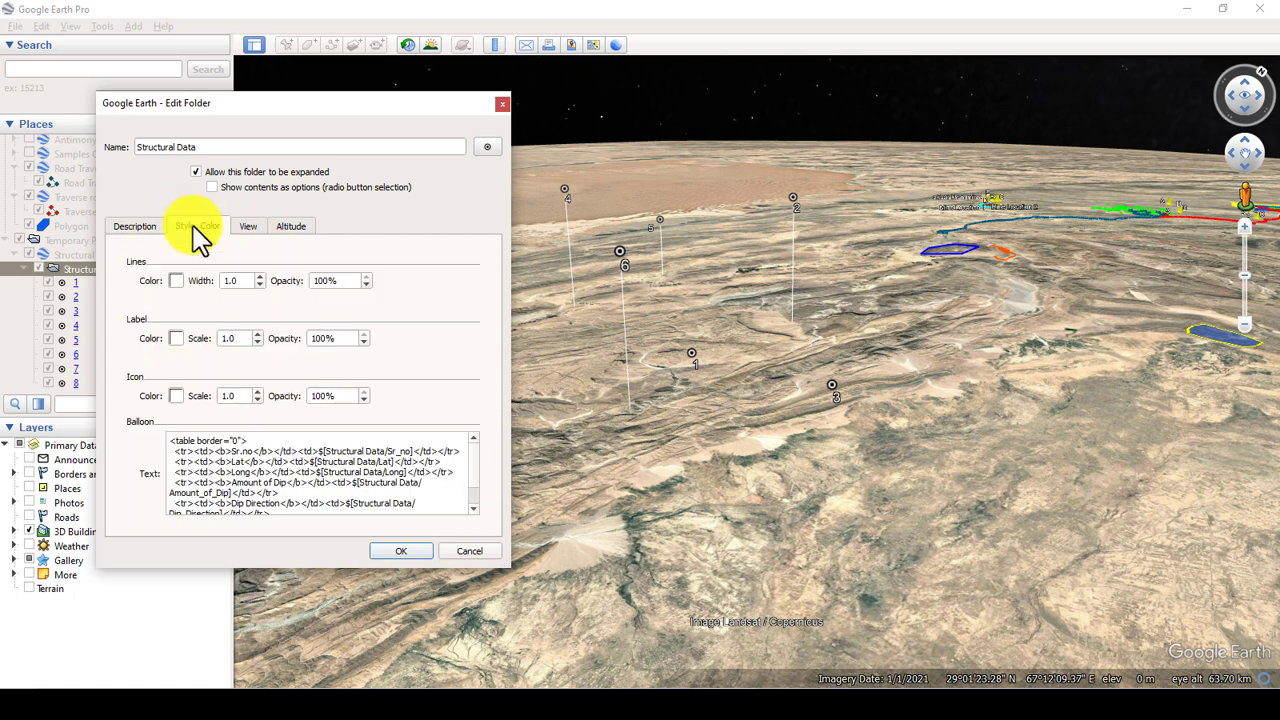
pyautogui.click(487, 148)
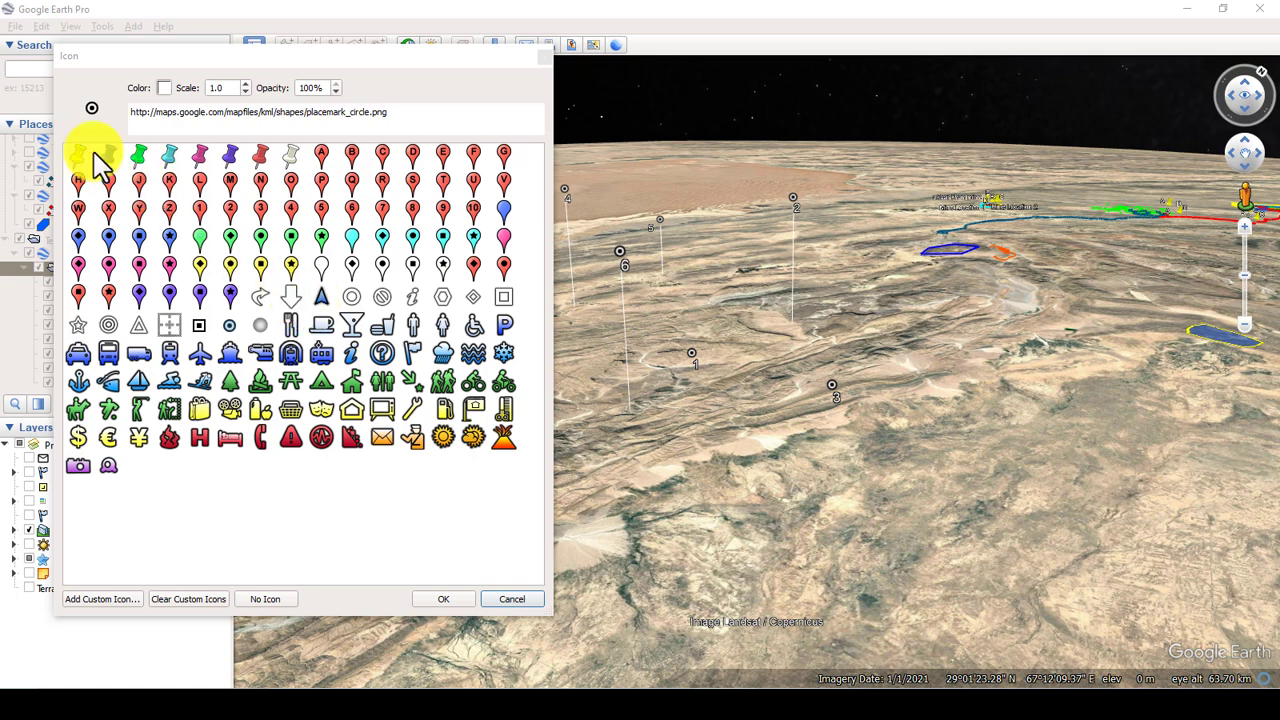
pyautogui.click(139, 156)
pyautogui.click(443, 600)
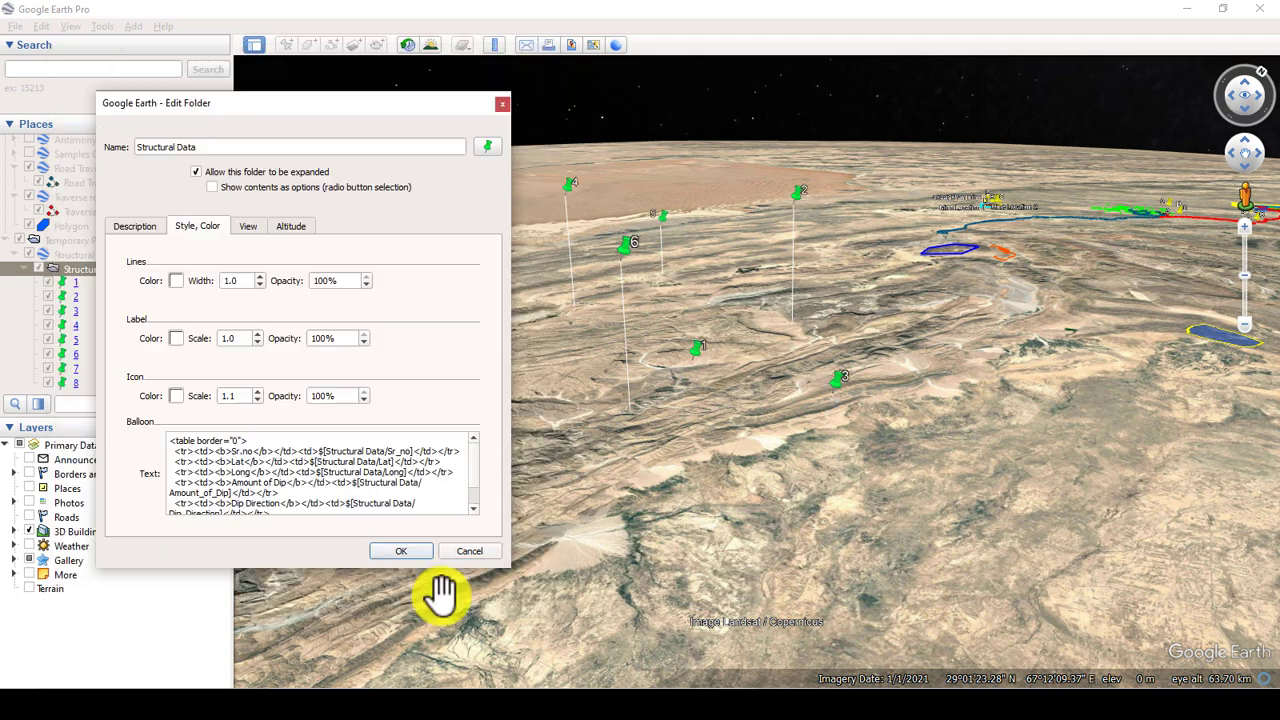
pyautogui.click(401, 551)
pyautogui.moveTo(625, 355); pyautogui.dragTo(608, 385, button='middle')
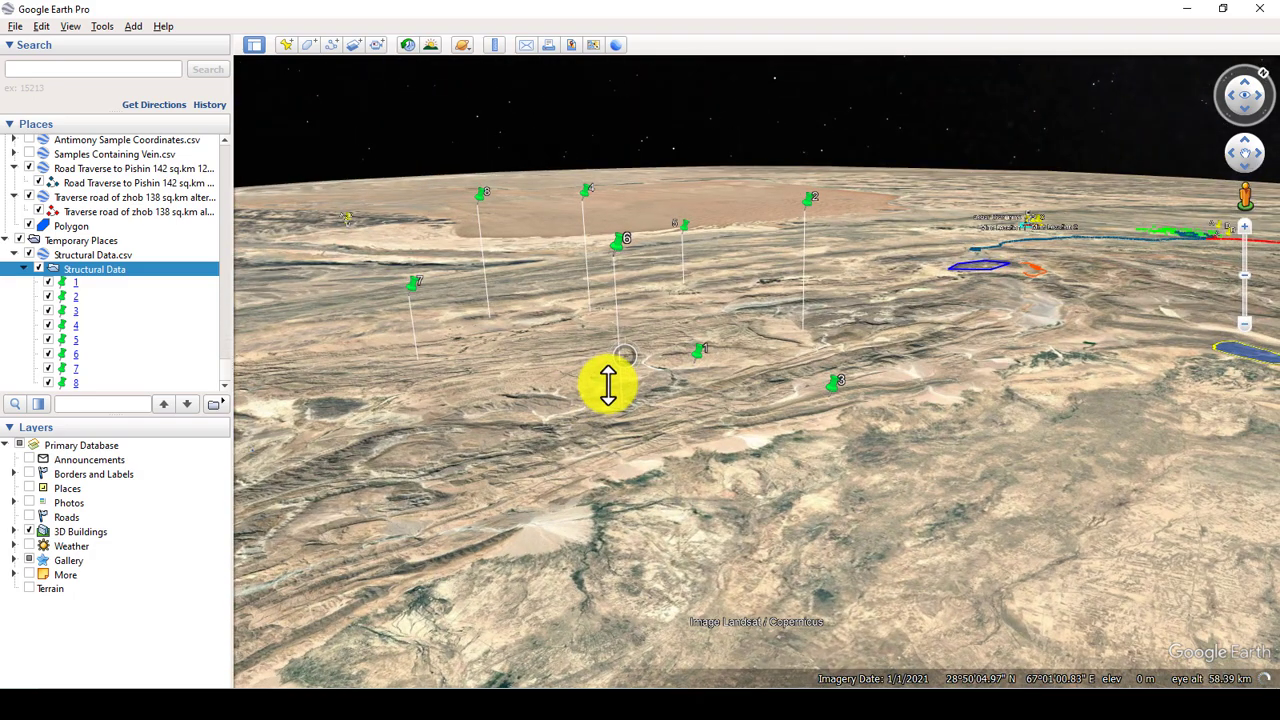
# Zoom out, pan and tilt the view to frame all eight green pushpins
pyautogui.scroll(-3, 608, 380)
pyautogui.moveTo(663, 434); pyautogui.dragTo(699, 320, button='middle')
pyautogui.moveTo(699, 320); pyautogui.dragTo(617, 374)
pyautogui.moveTo(617, 374); pyautogui.dragTo(617, 531, button='middle')
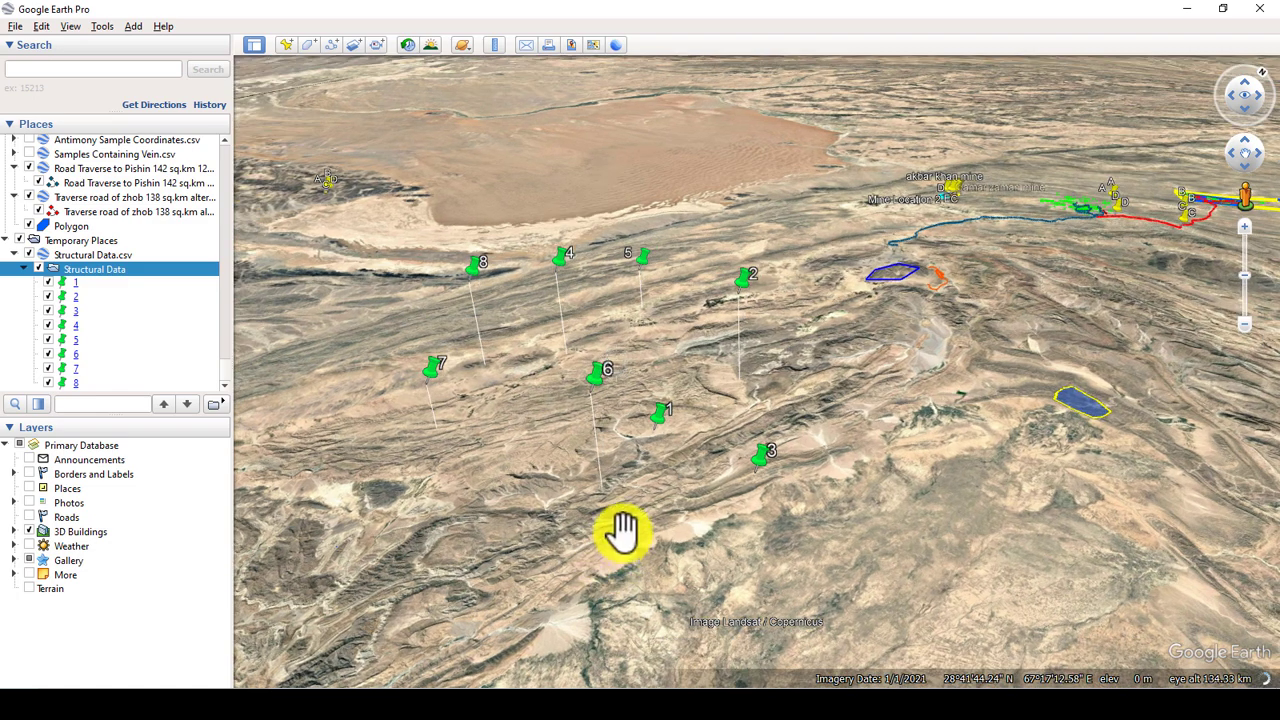
pyautogui.moveTo(606, 320); pyautogui.dragTo(611, 396)
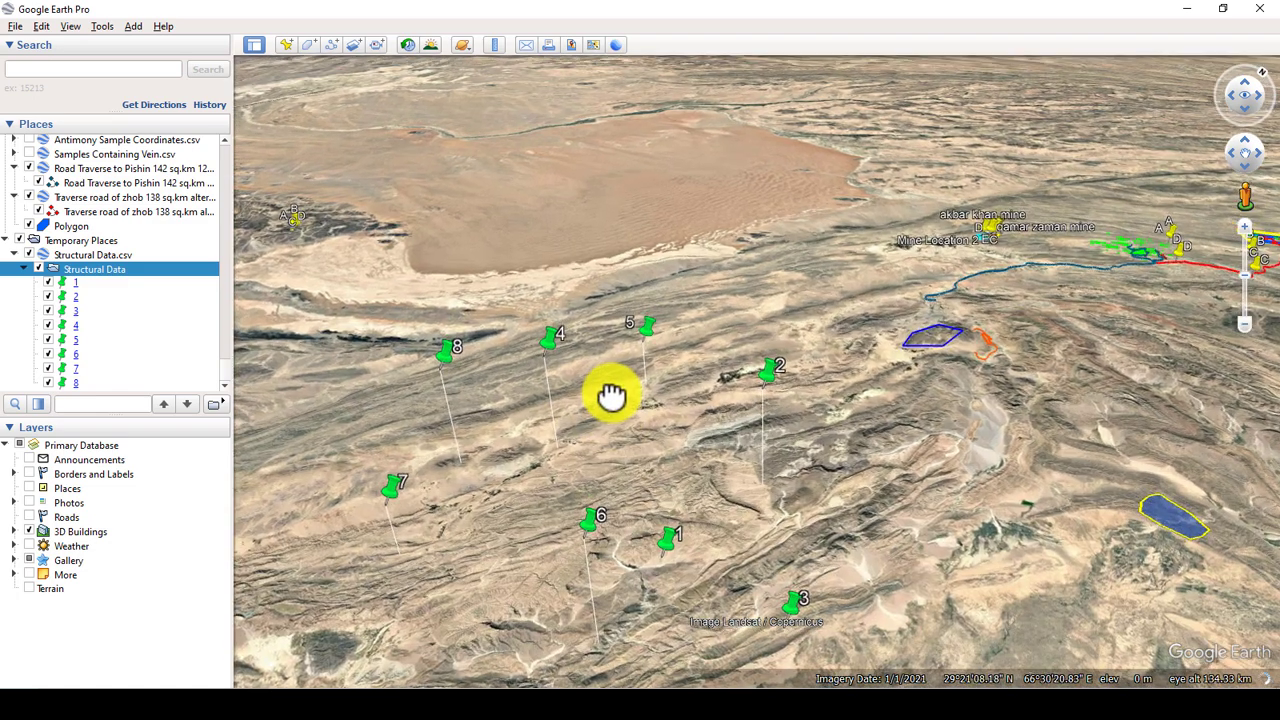
# Select the Structural Data folder and bring up its context menu
pyautogui.click(99, 256)
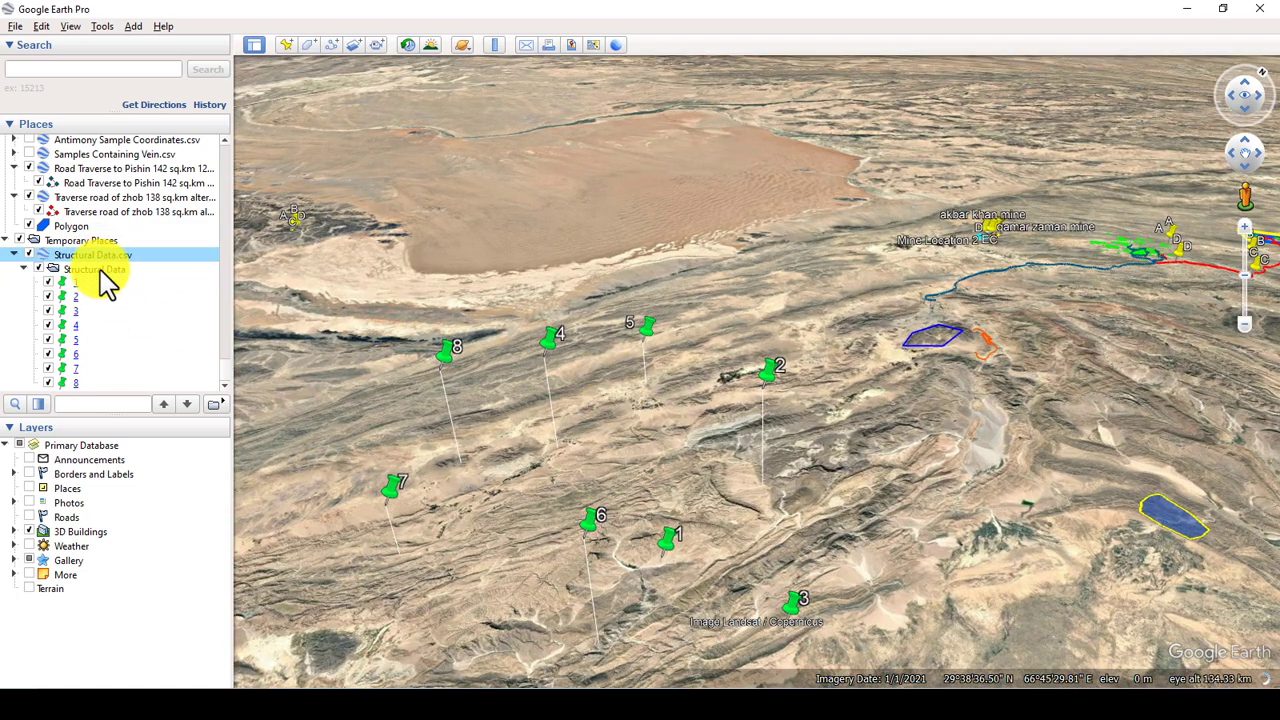
pyautogui.click(101, 270)
pyautogui.rightClick(103, 271)
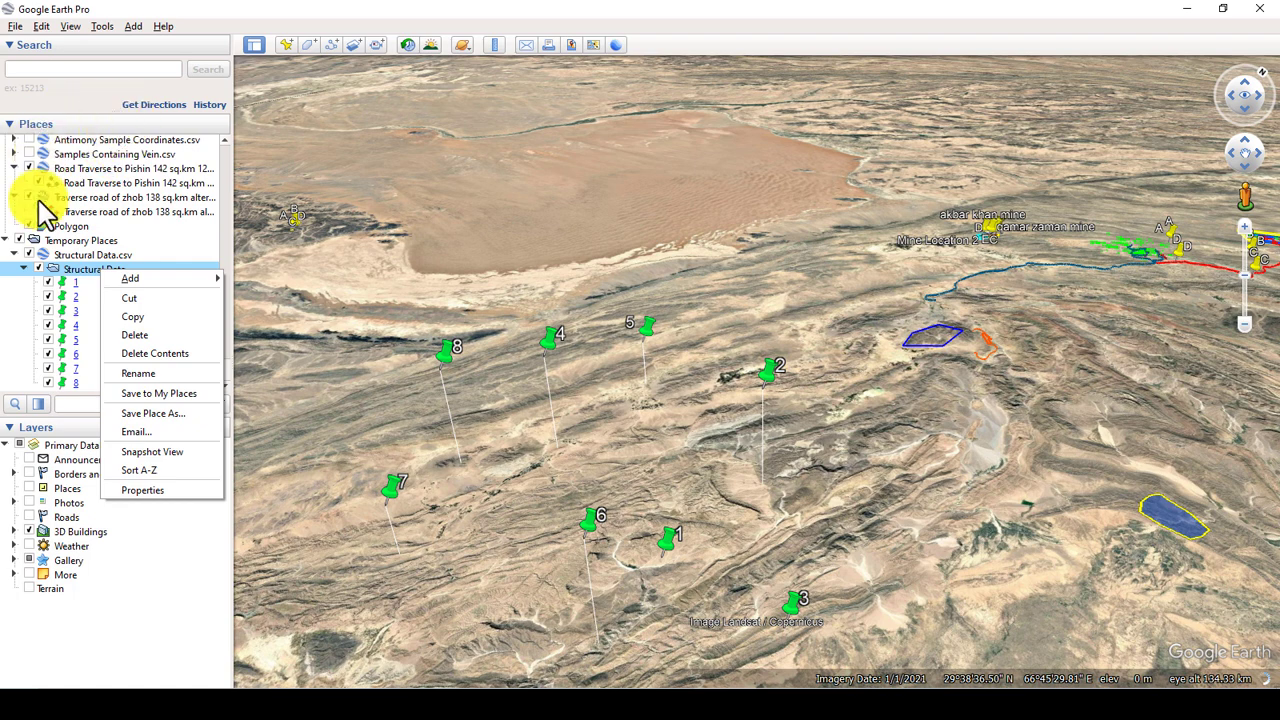
# Save the Structural Data folder as Structural Data.kmz, then view it in File Explorer
pyautogui.click(155, 413)
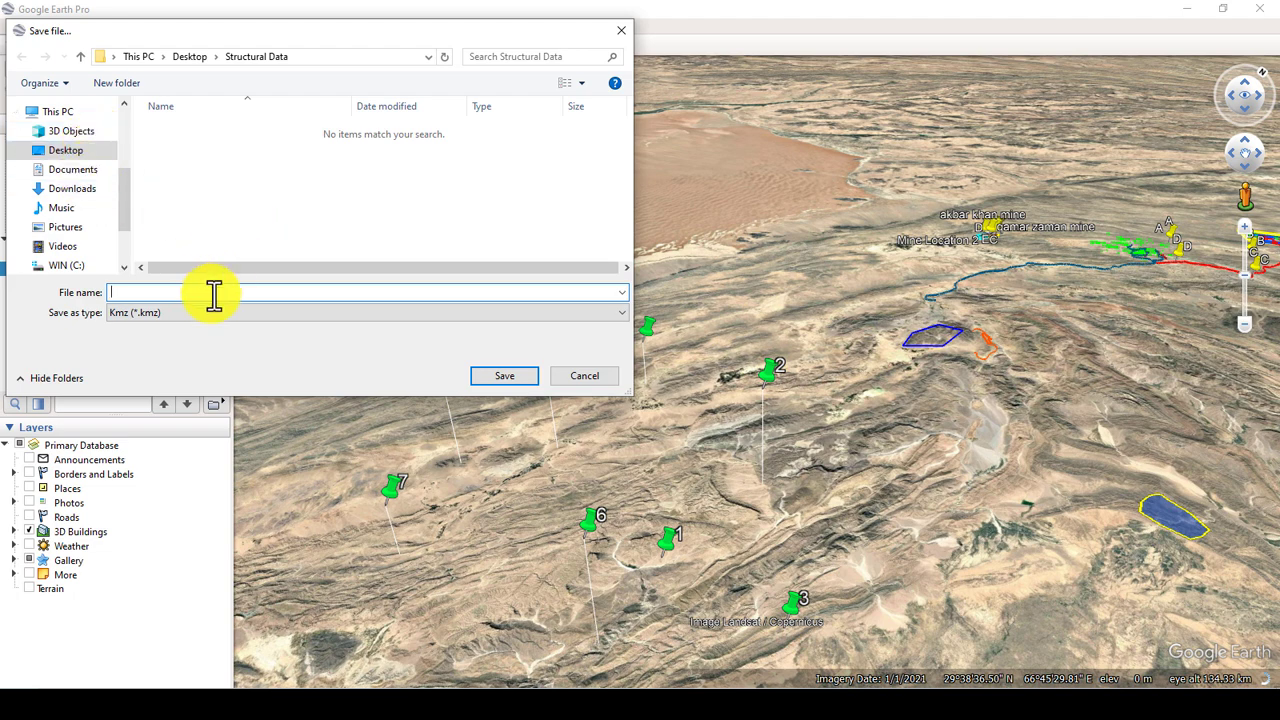
pyautogui.write('Structural Data')
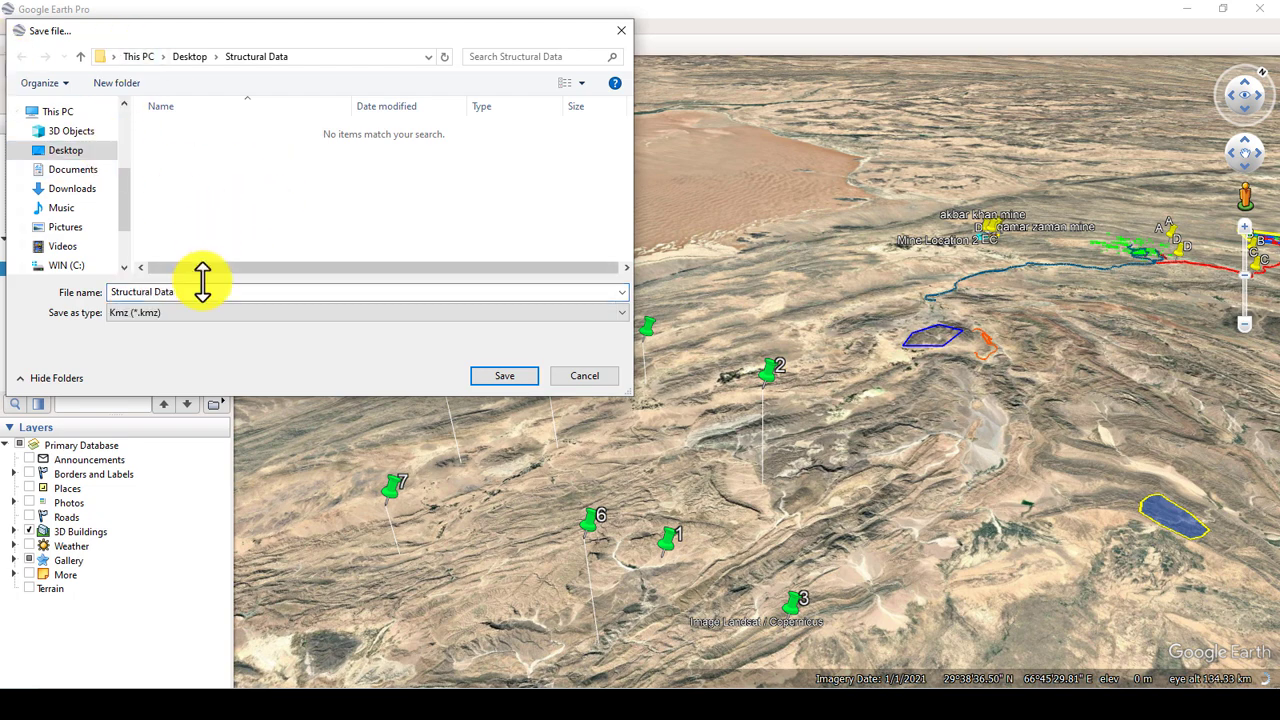
pyautogui.click(180, 320)
pyautogui.click(178, 316)
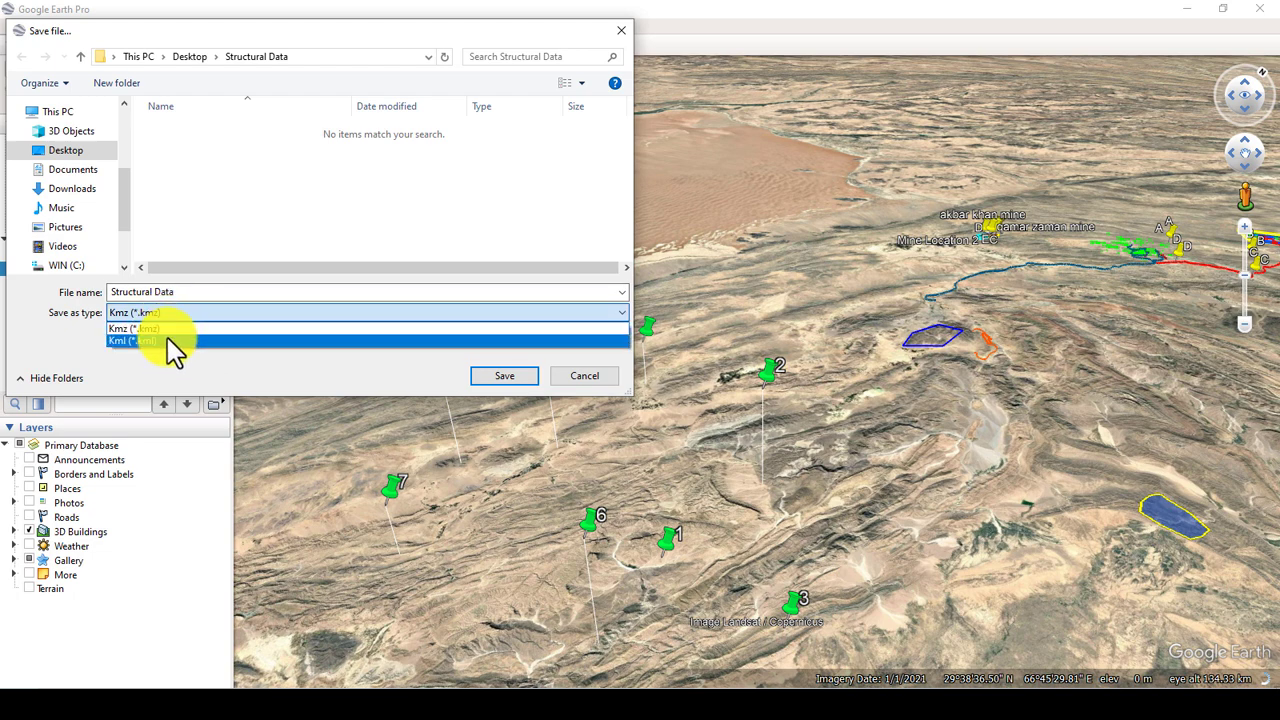
pyautogui.click(170, 367)
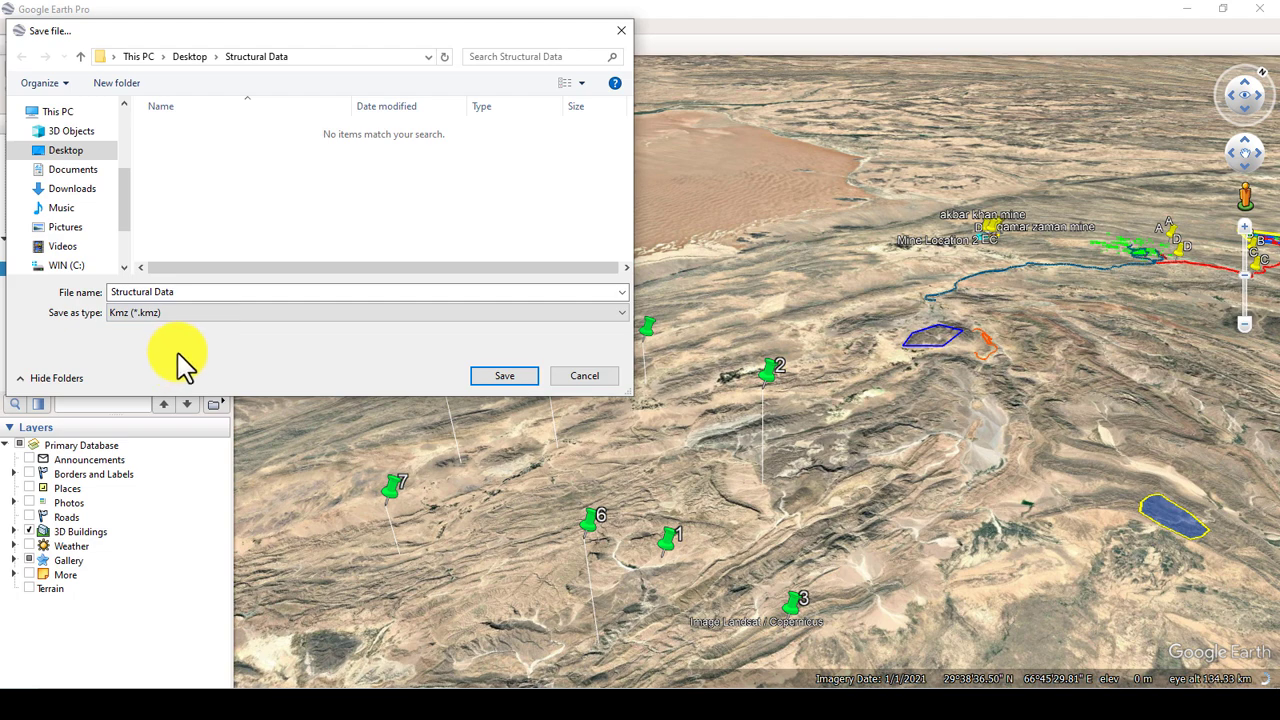
pyautogui.click(492, 378)
pyautogui.click(365, 700)
pyautogui.rightClick(455, 398)
pyautogui.click(500, 463)
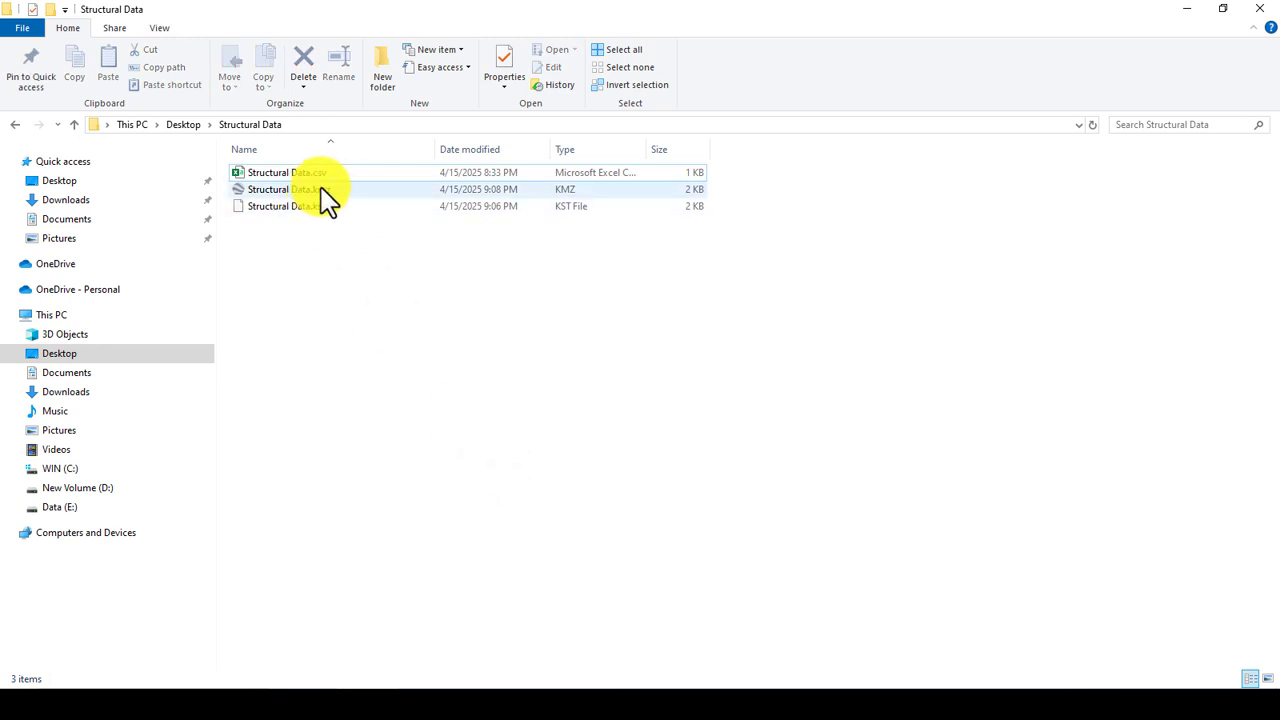
pyautogui.click(322, 198)
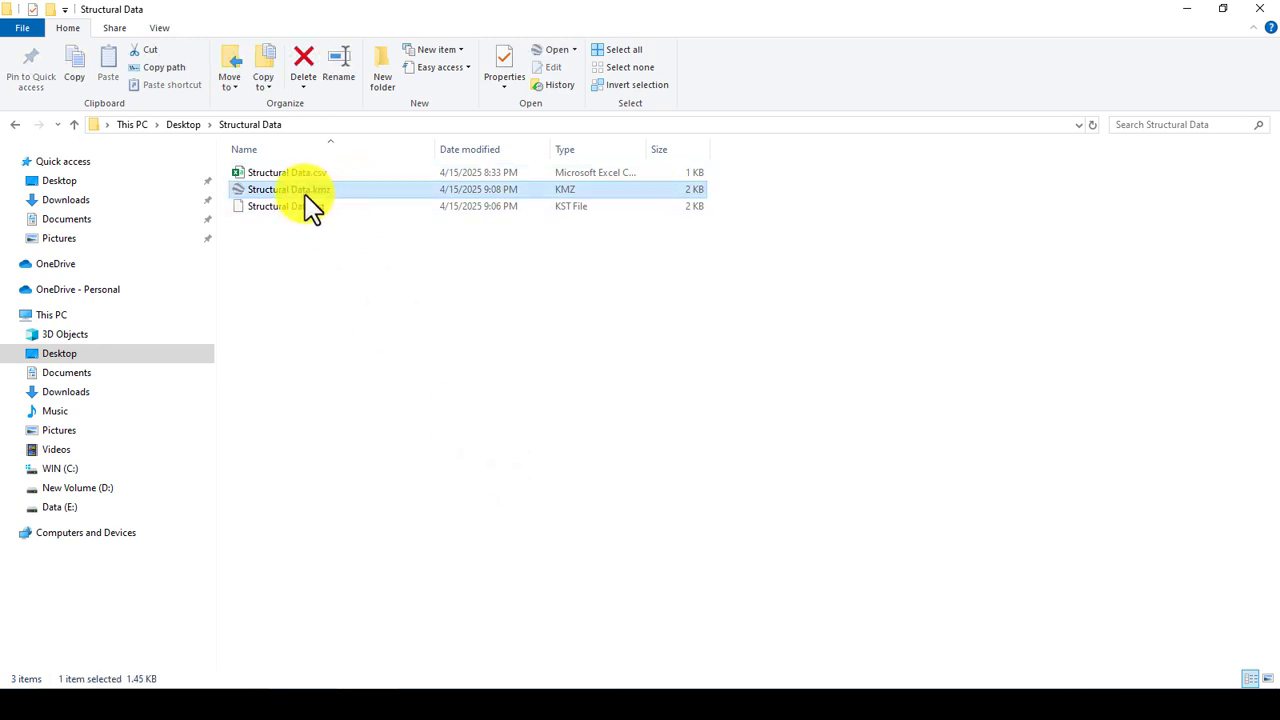